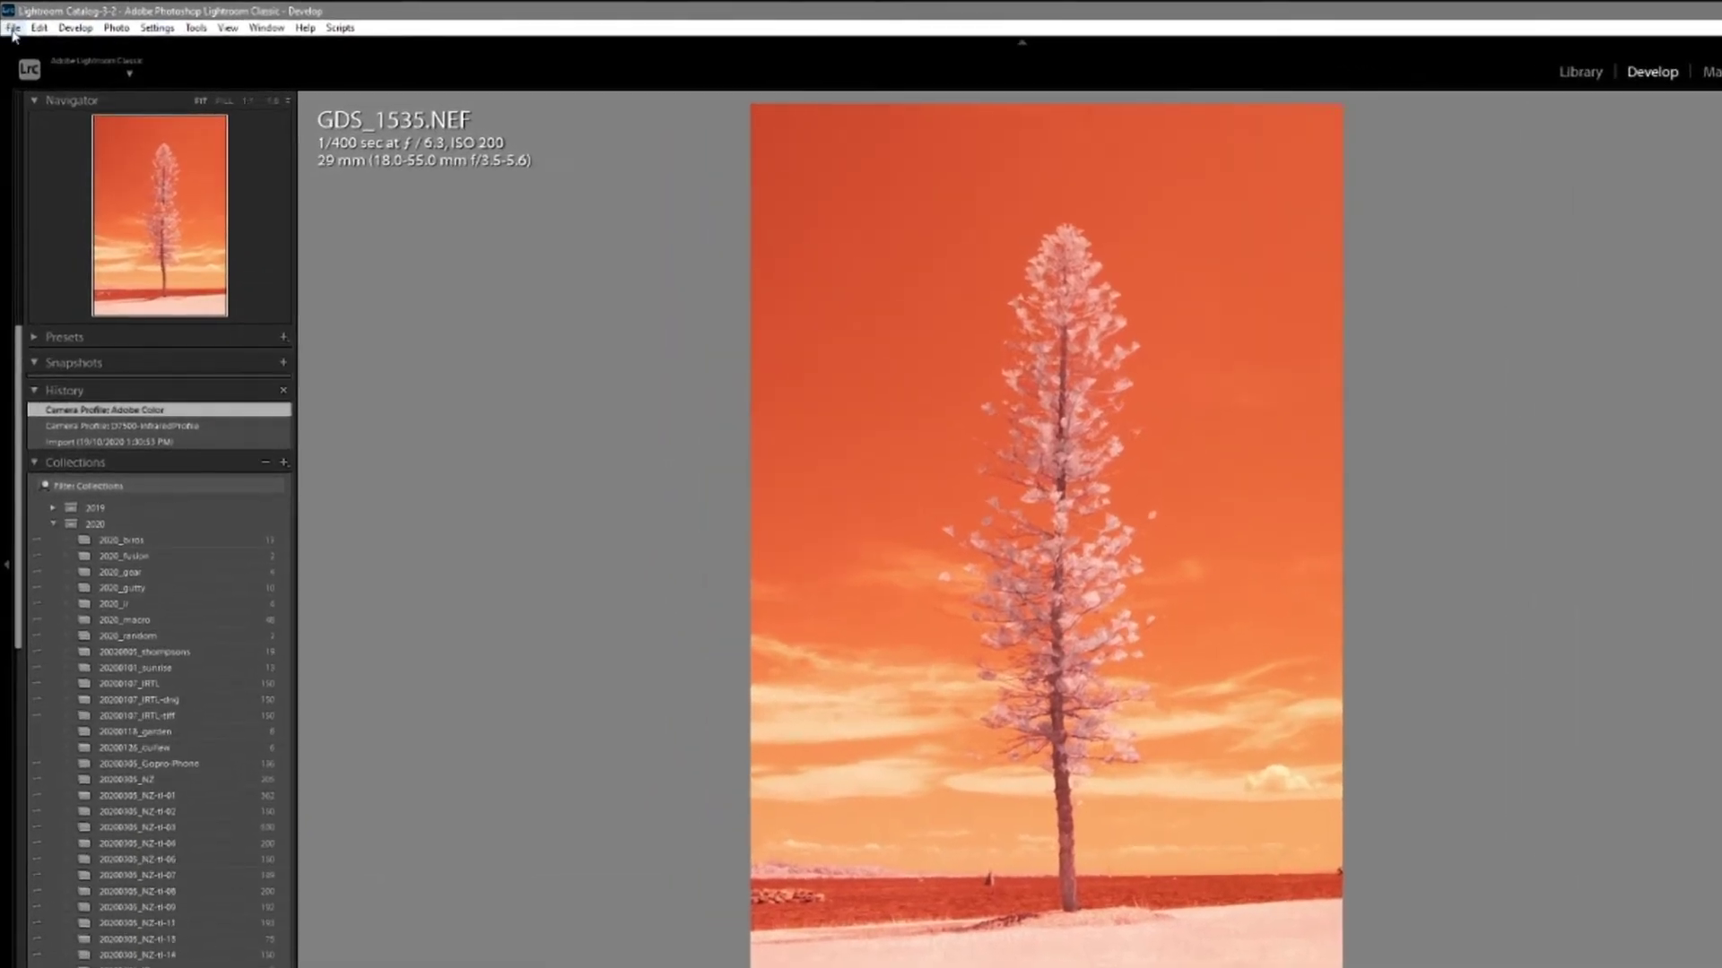
Step: Export the GDS_1535.NEF photo to the hard drive with DNG as the image format
left_click(31, 42)
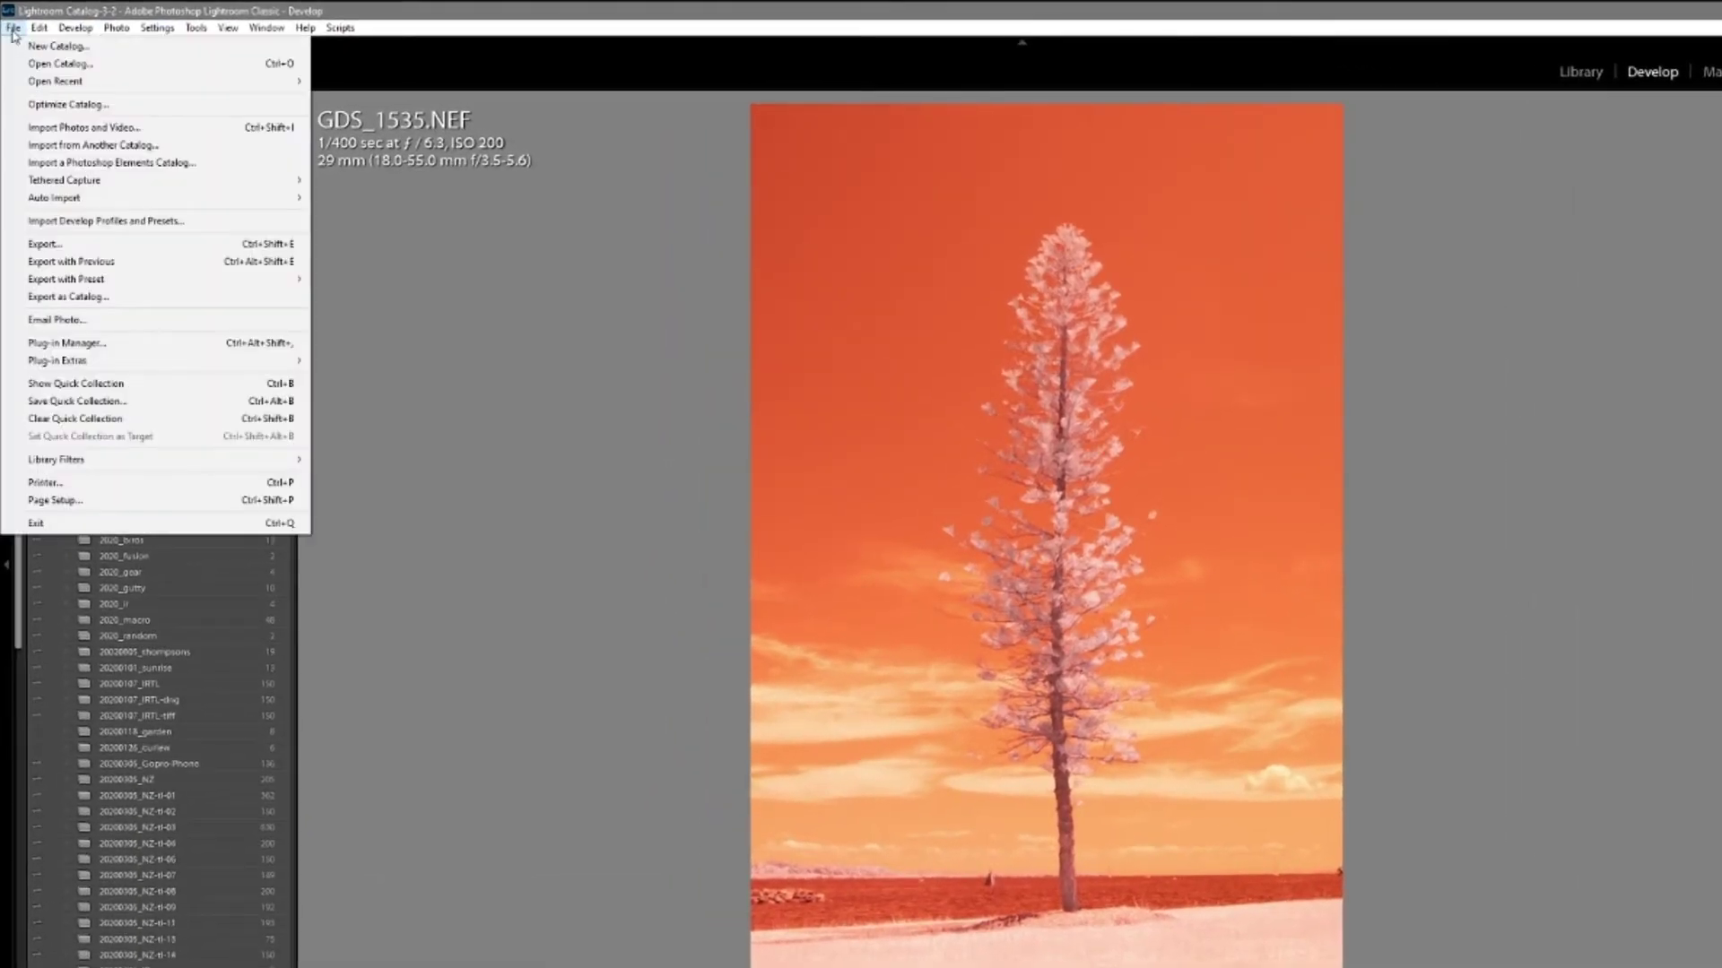
left_click(182, 246)
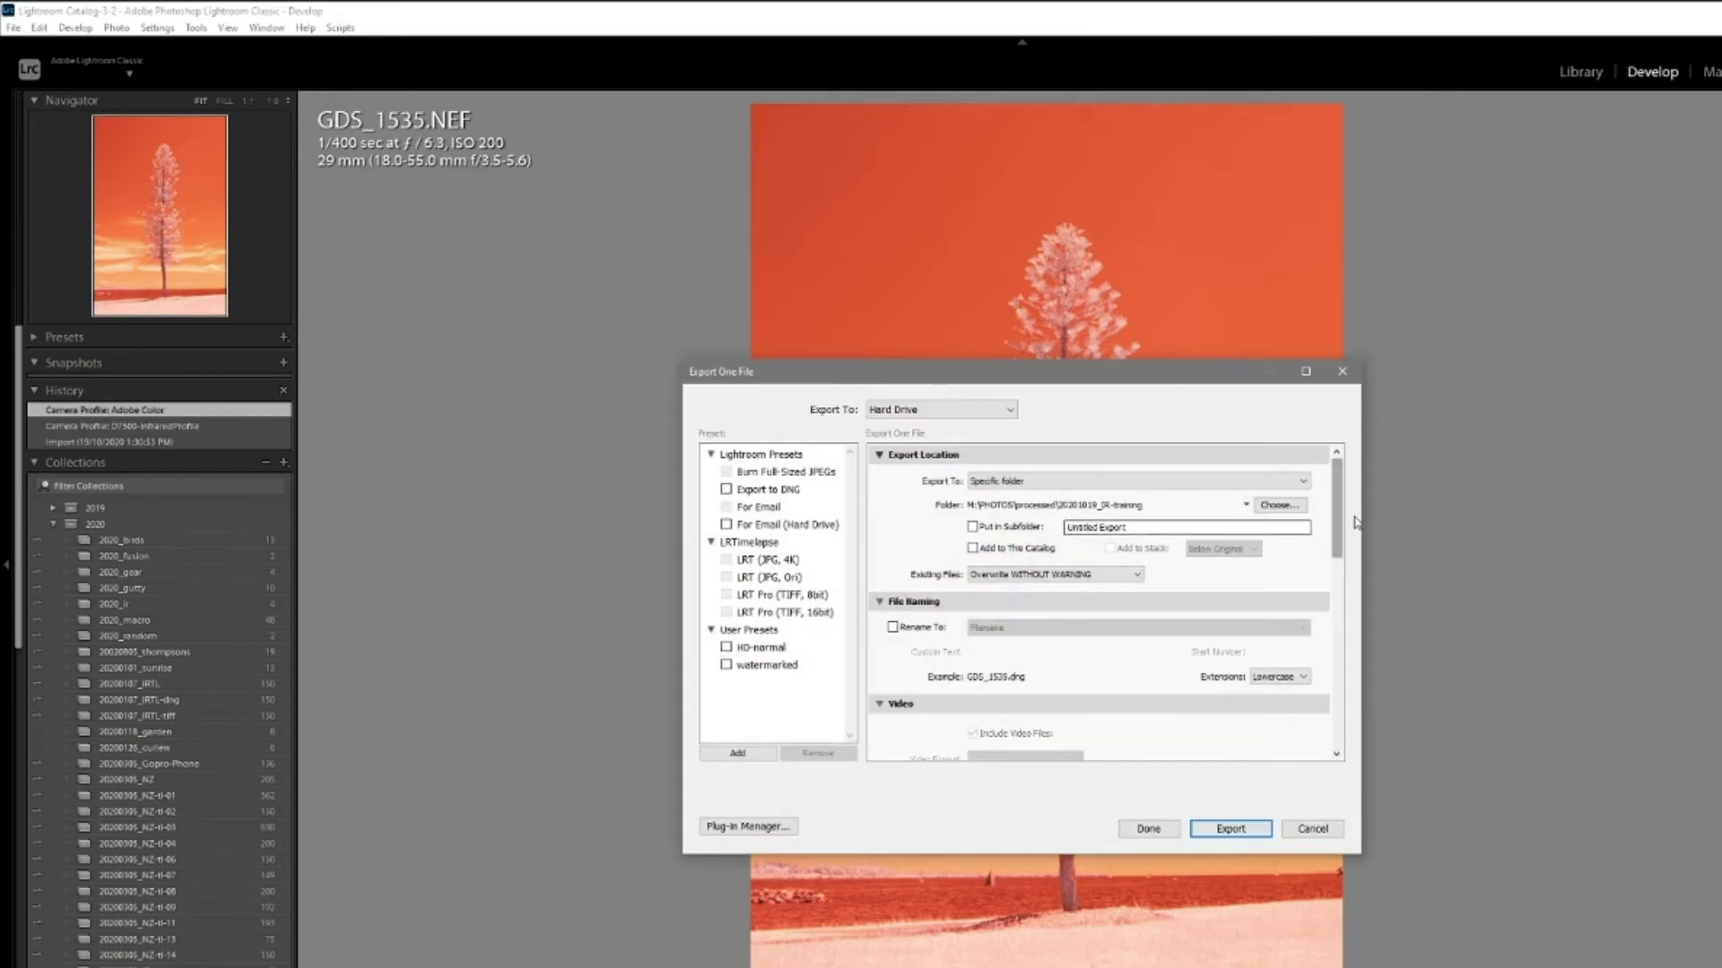
left_click_drag(1337, 525, 1355, 610)
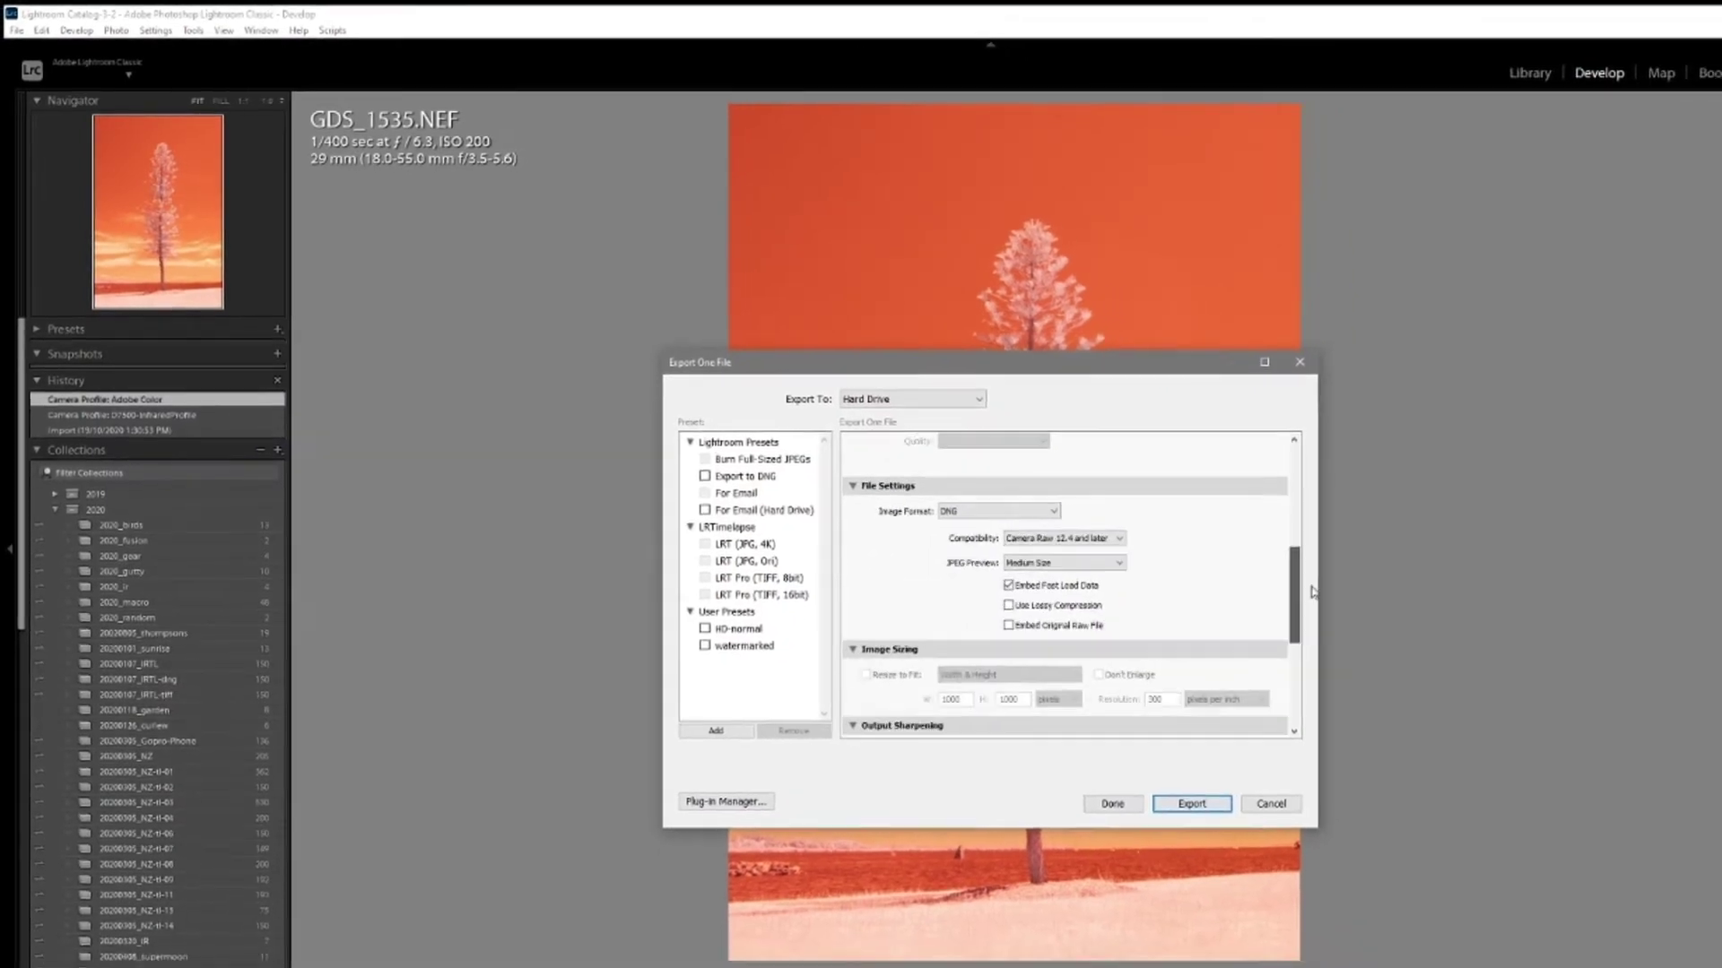
left_click(1013, 512)
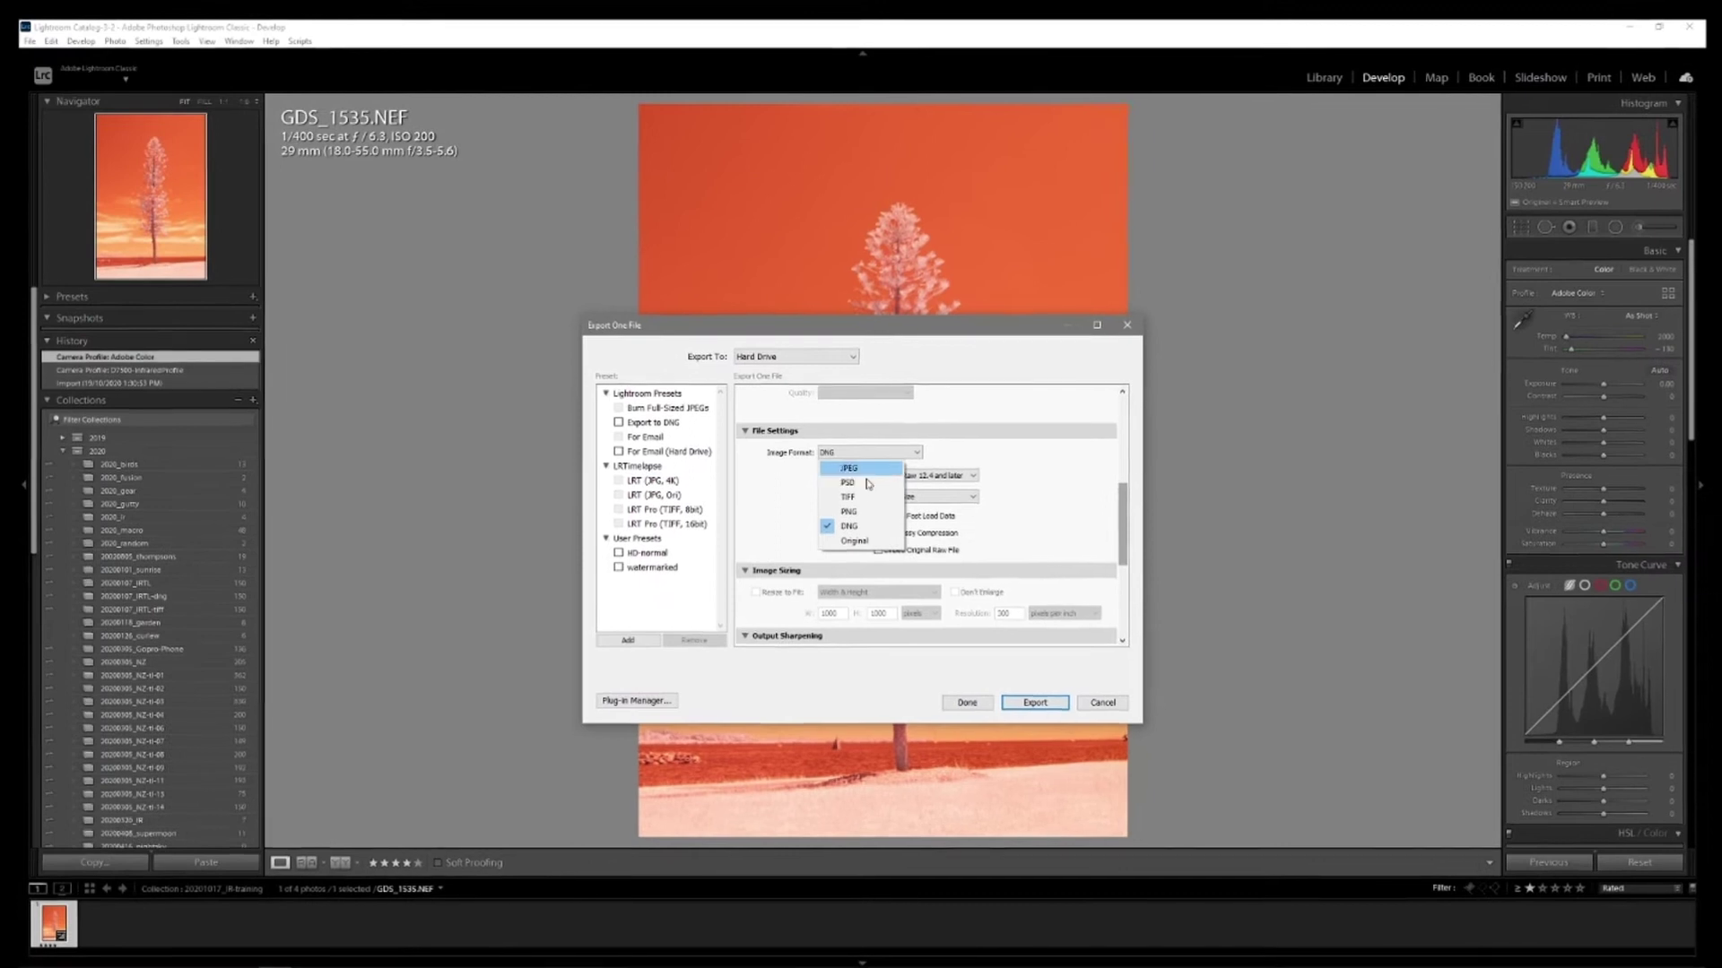
left_click(851, 527)
left_click(1058, 705)
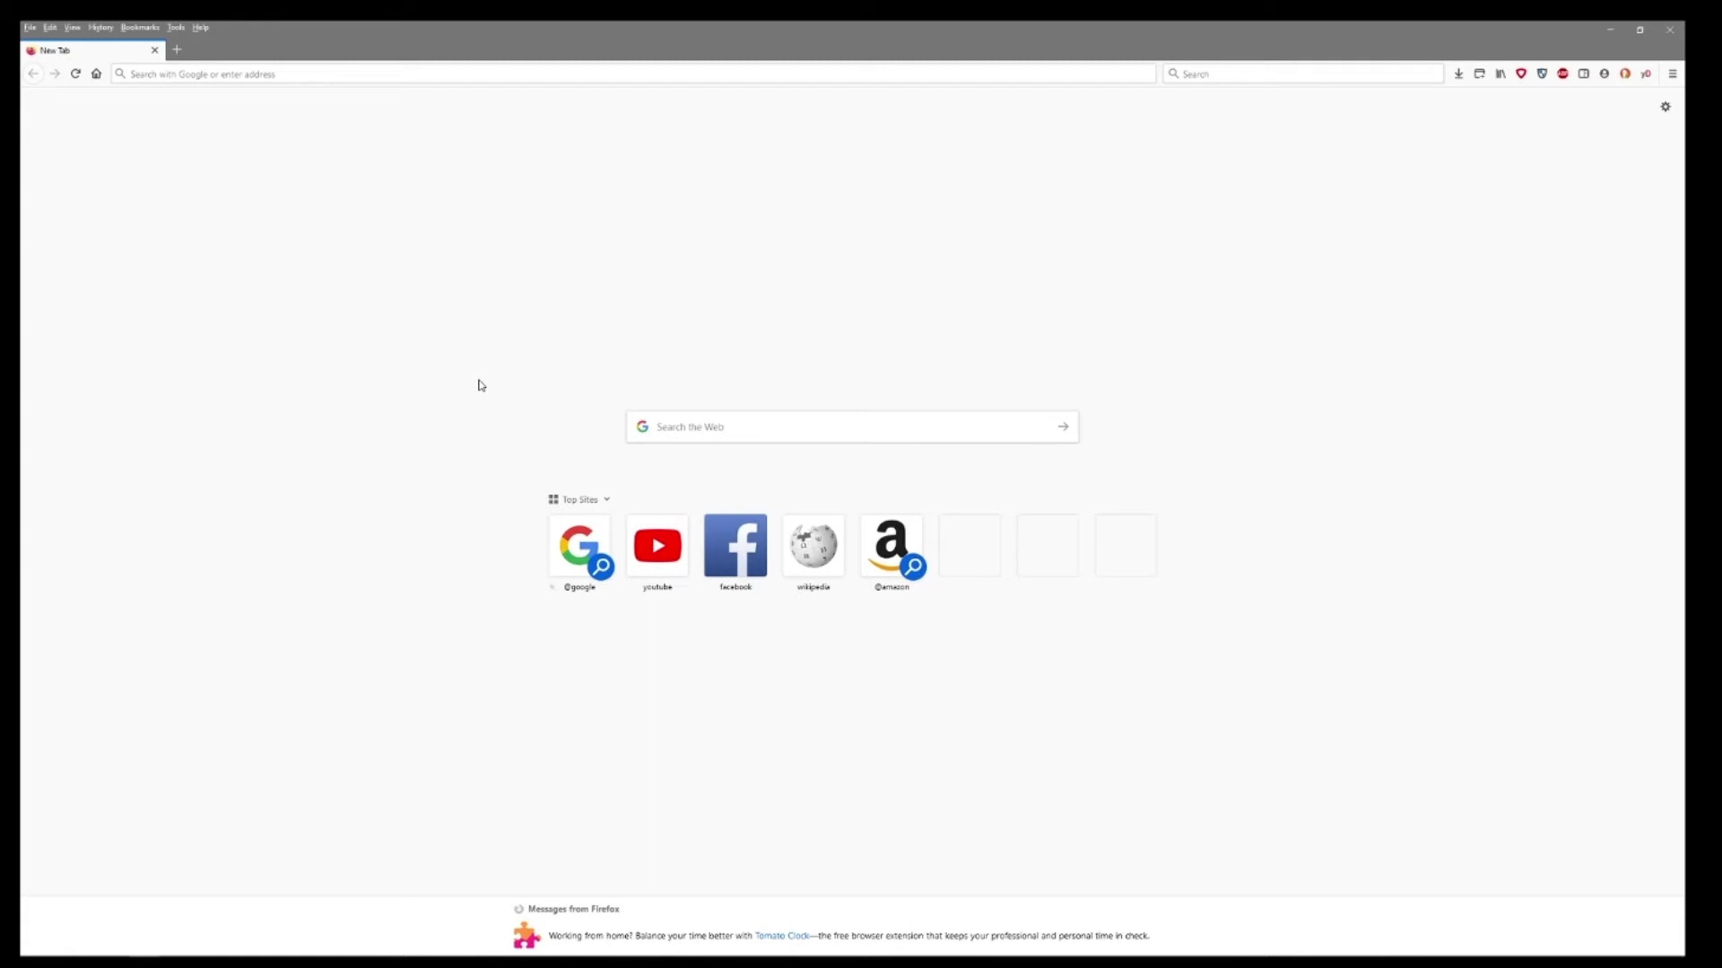
Step: Switch to Firefox and search the web for "adobe dng profile editor 1.0.4"
left_click(741, 430)
type("adobe dng pr")
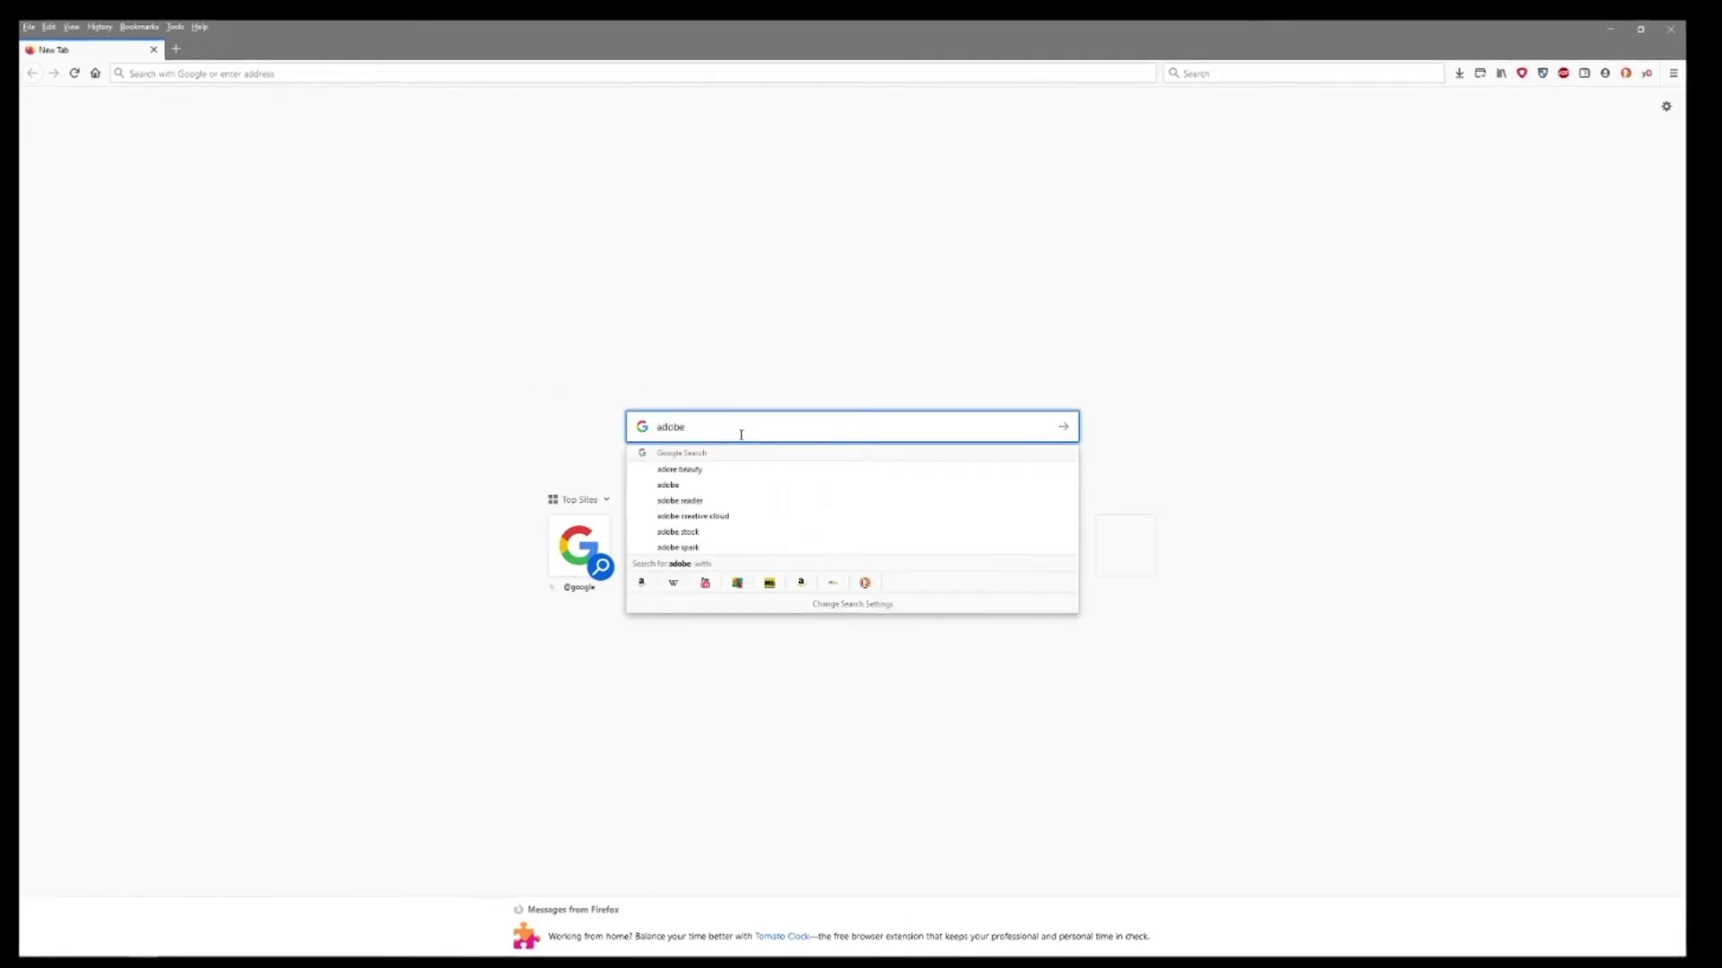
type("ofile editor")
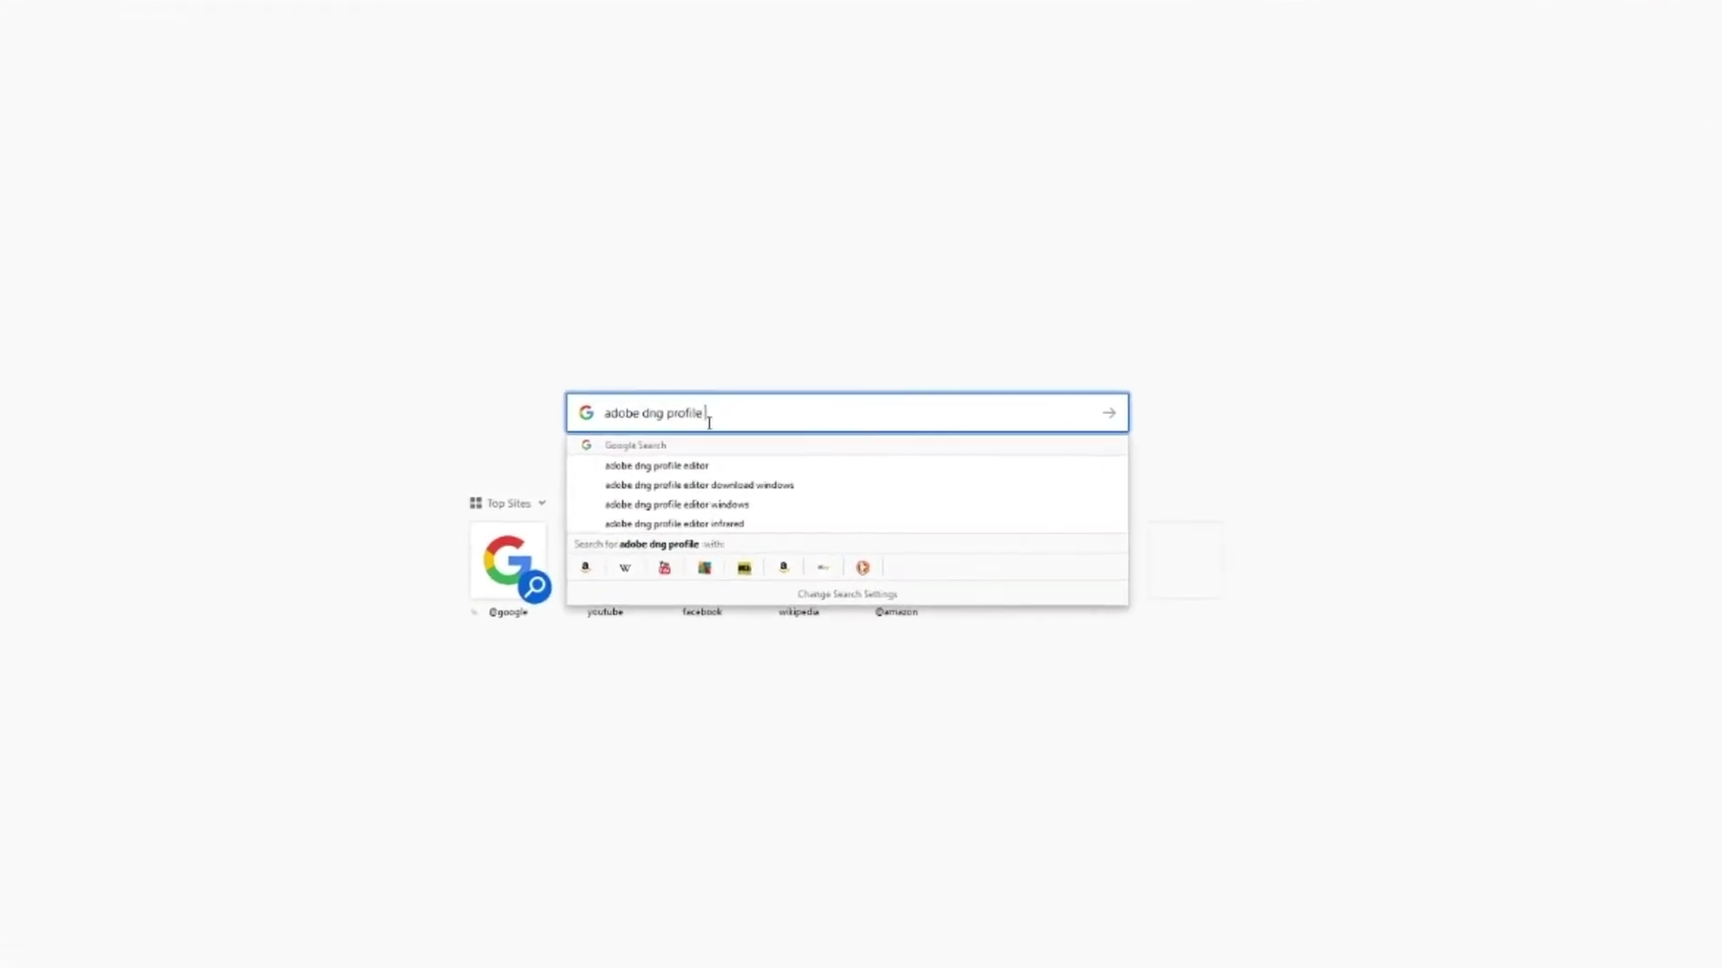
type(" 1.0.4")
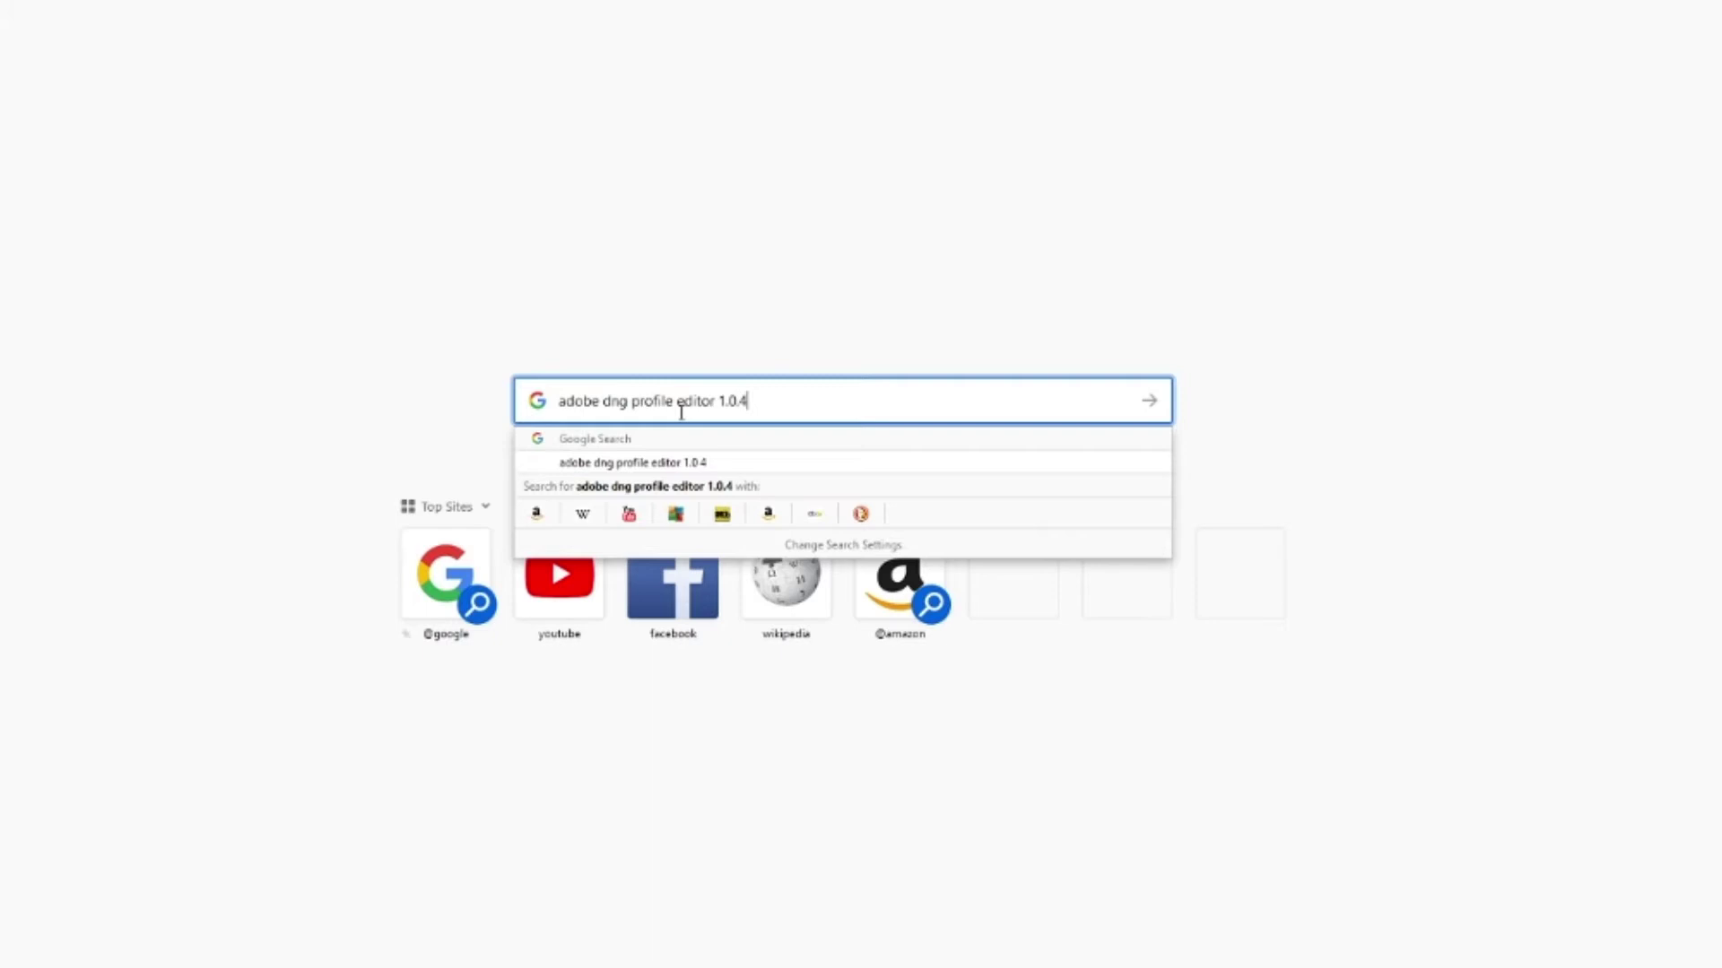
key("Return")
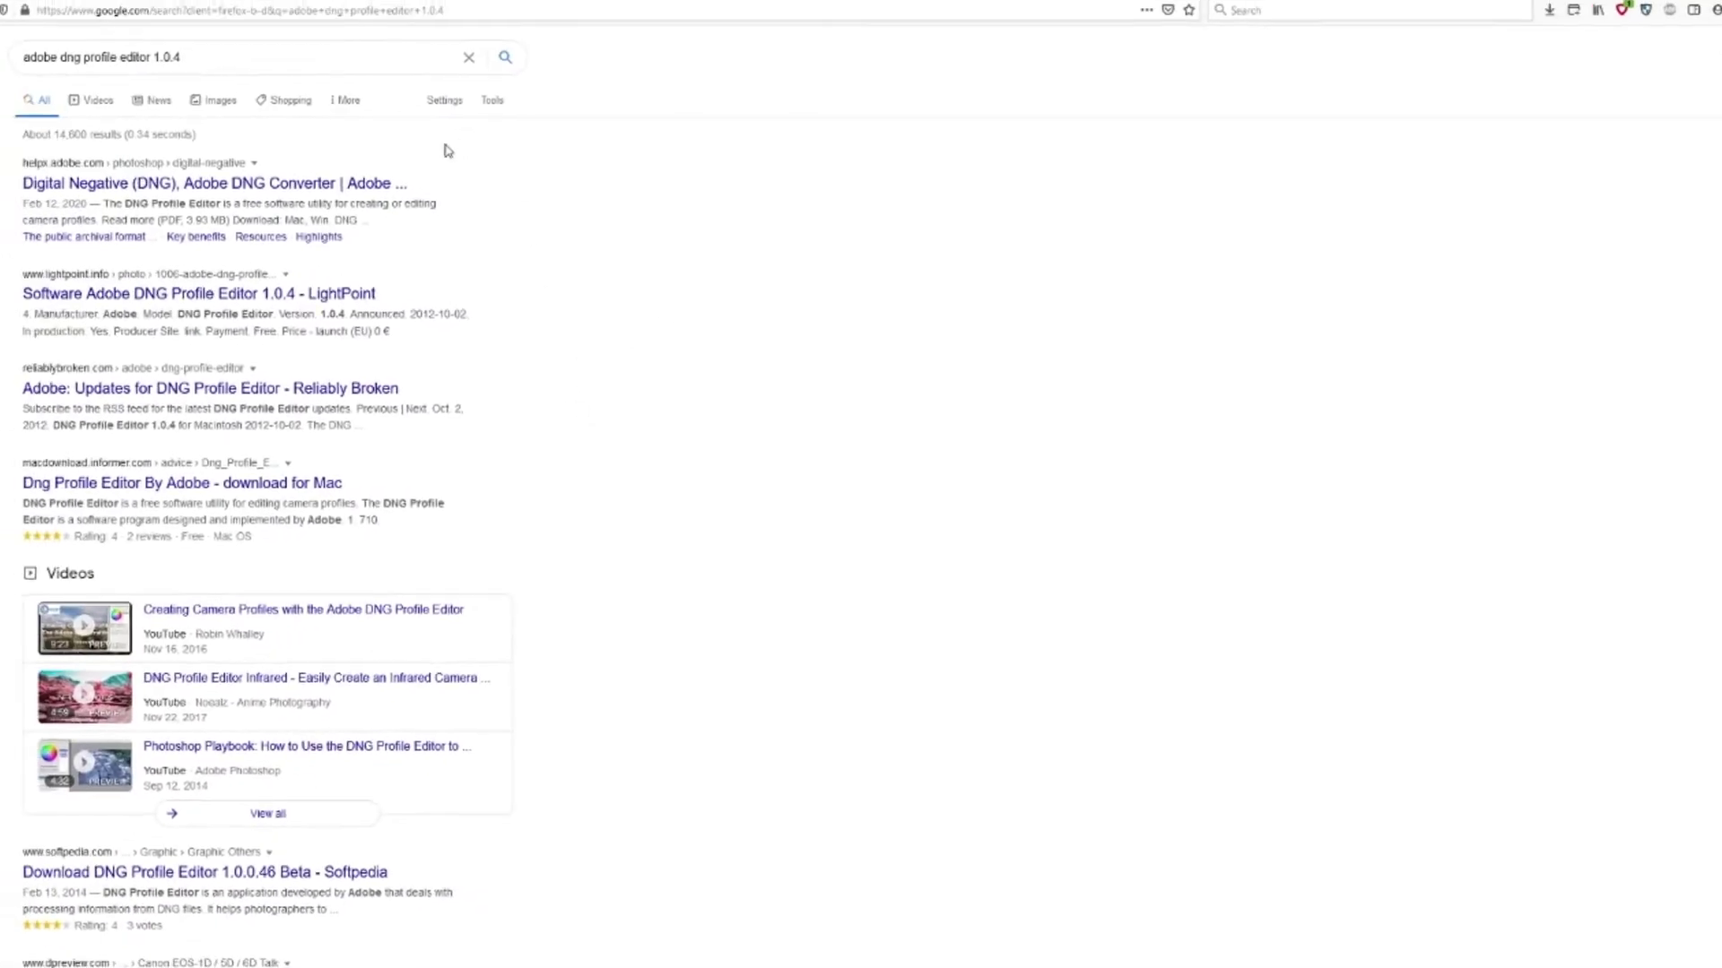
Step: Open Adobe's Digital Negative page from the results and download the Windows version of DNG Profile Editor 1.0.4
left_click(233, 143)
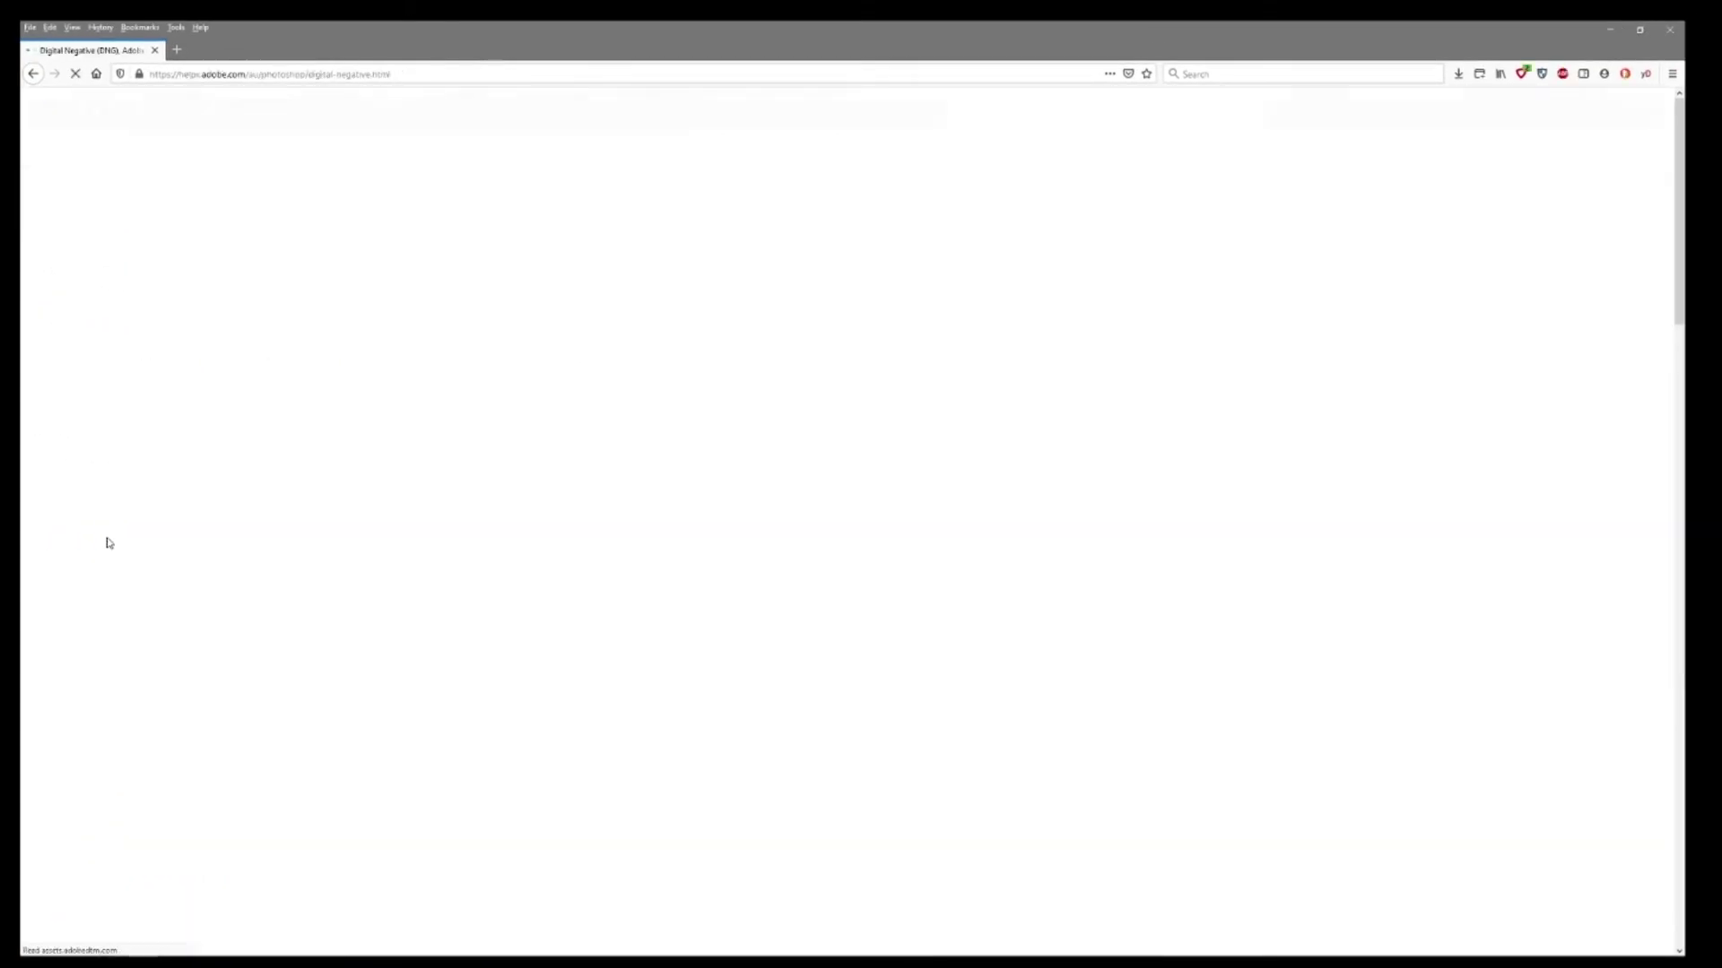
scroll(223, 714, "down", 15)
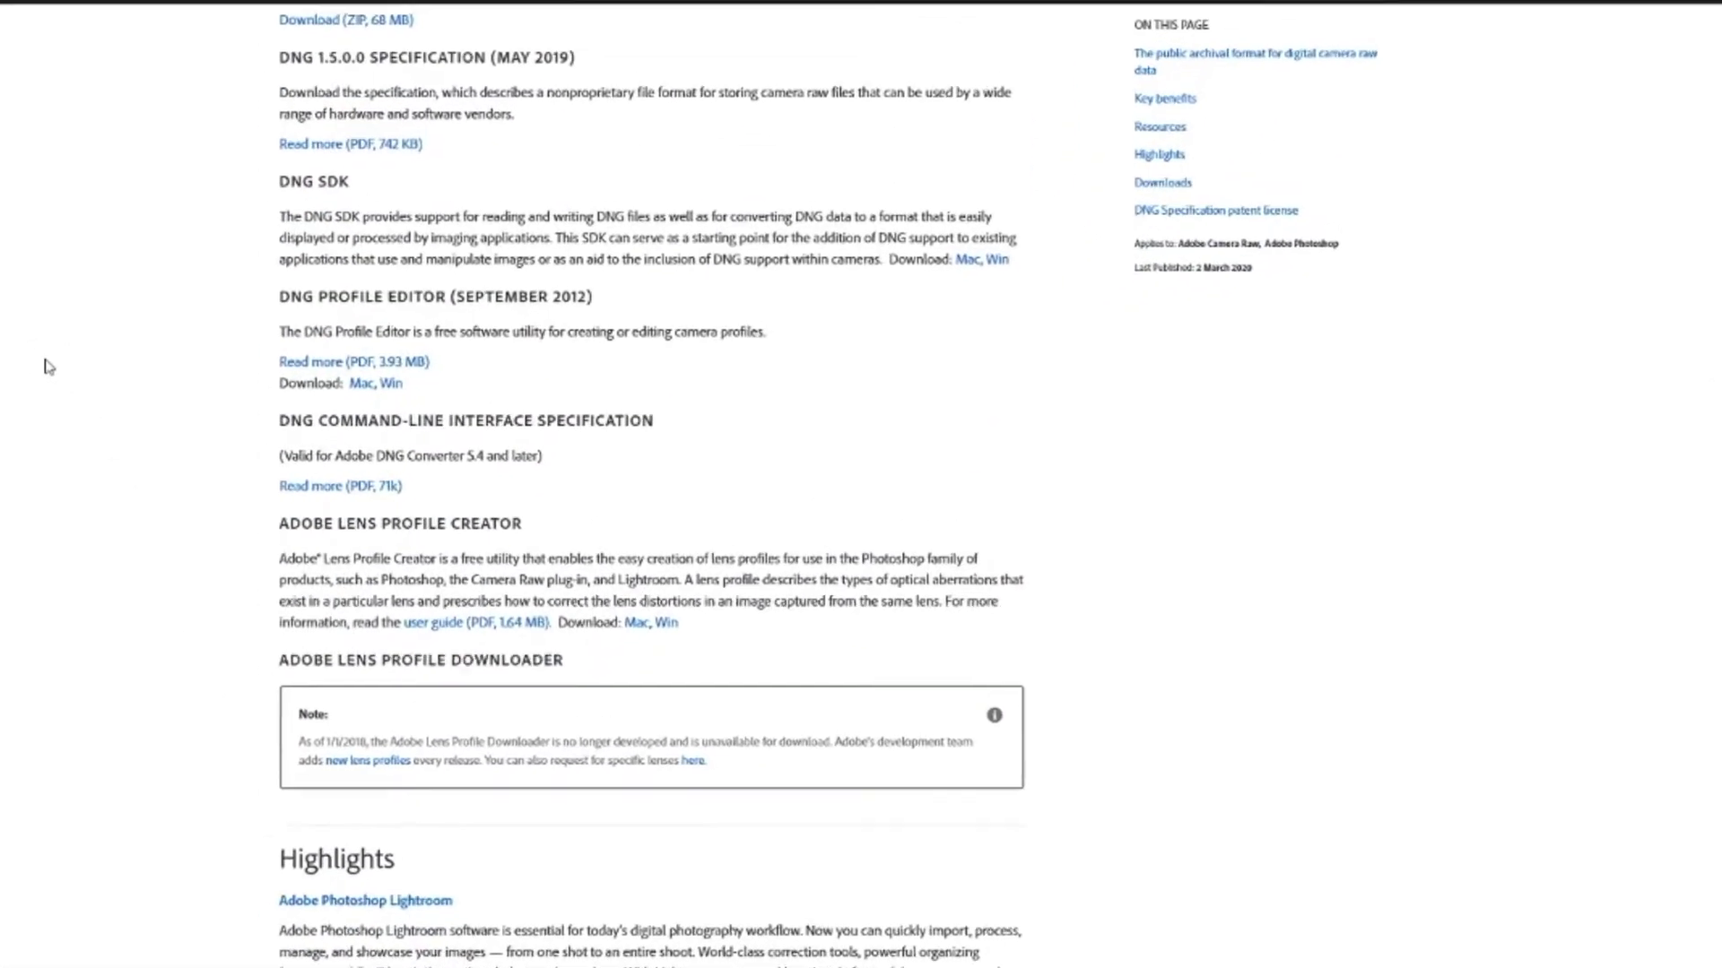
left_click(369, 382)
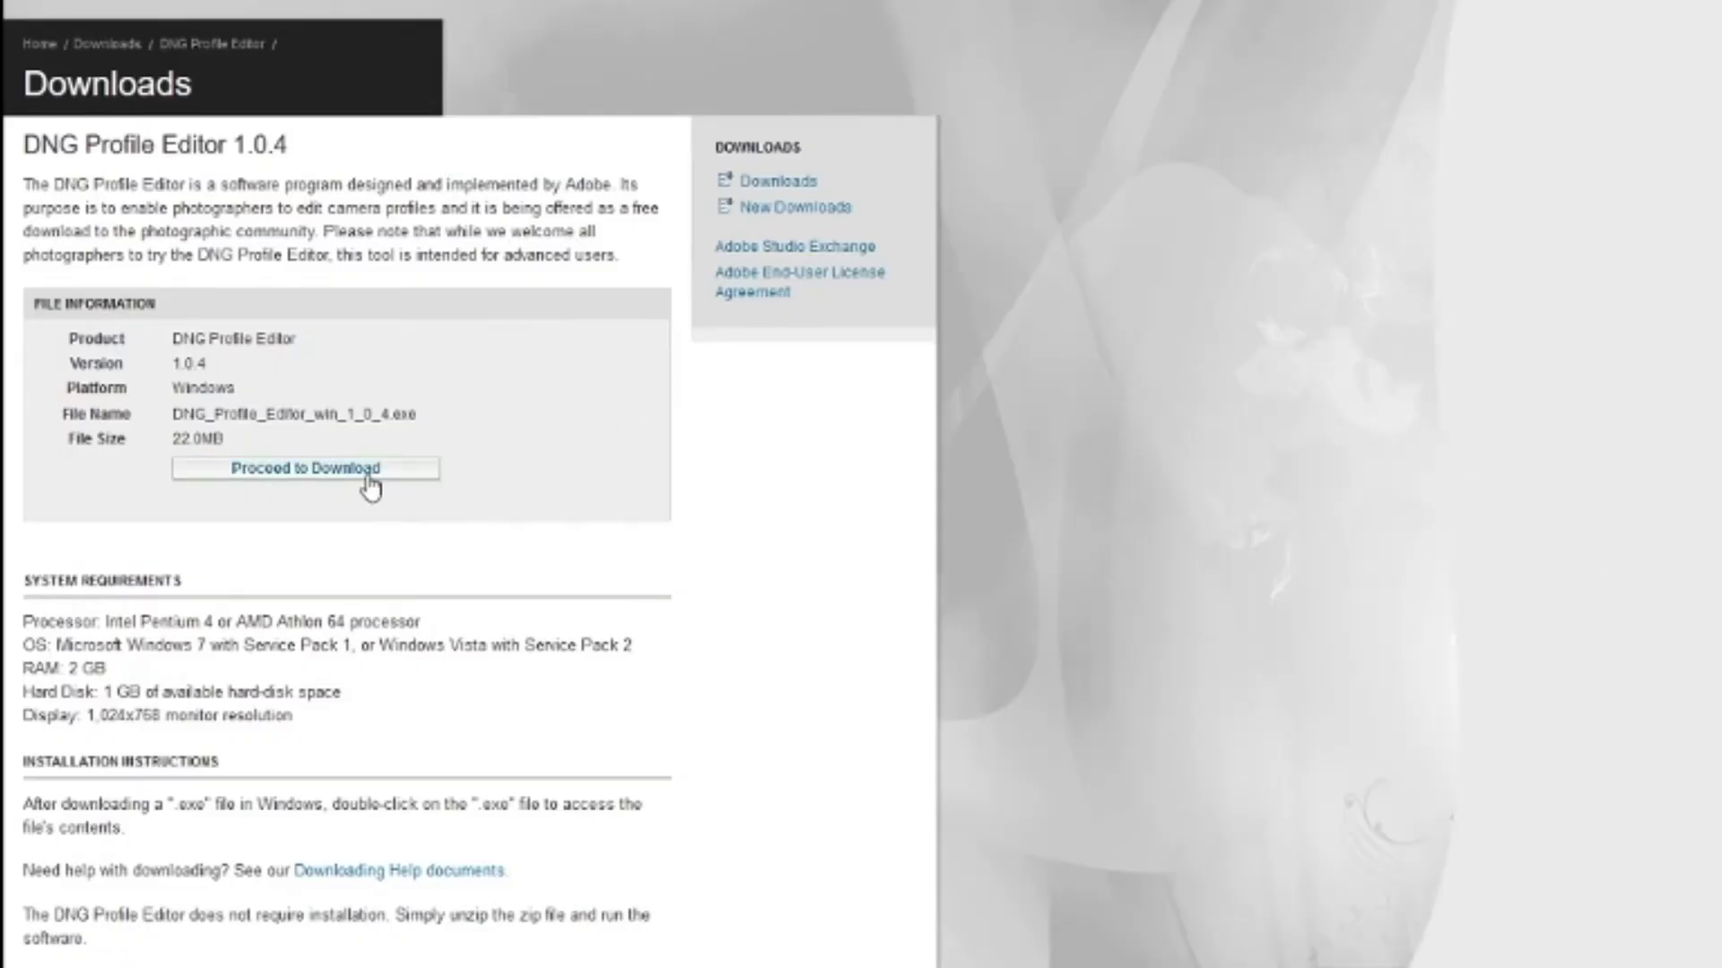
left_click(371, 487)
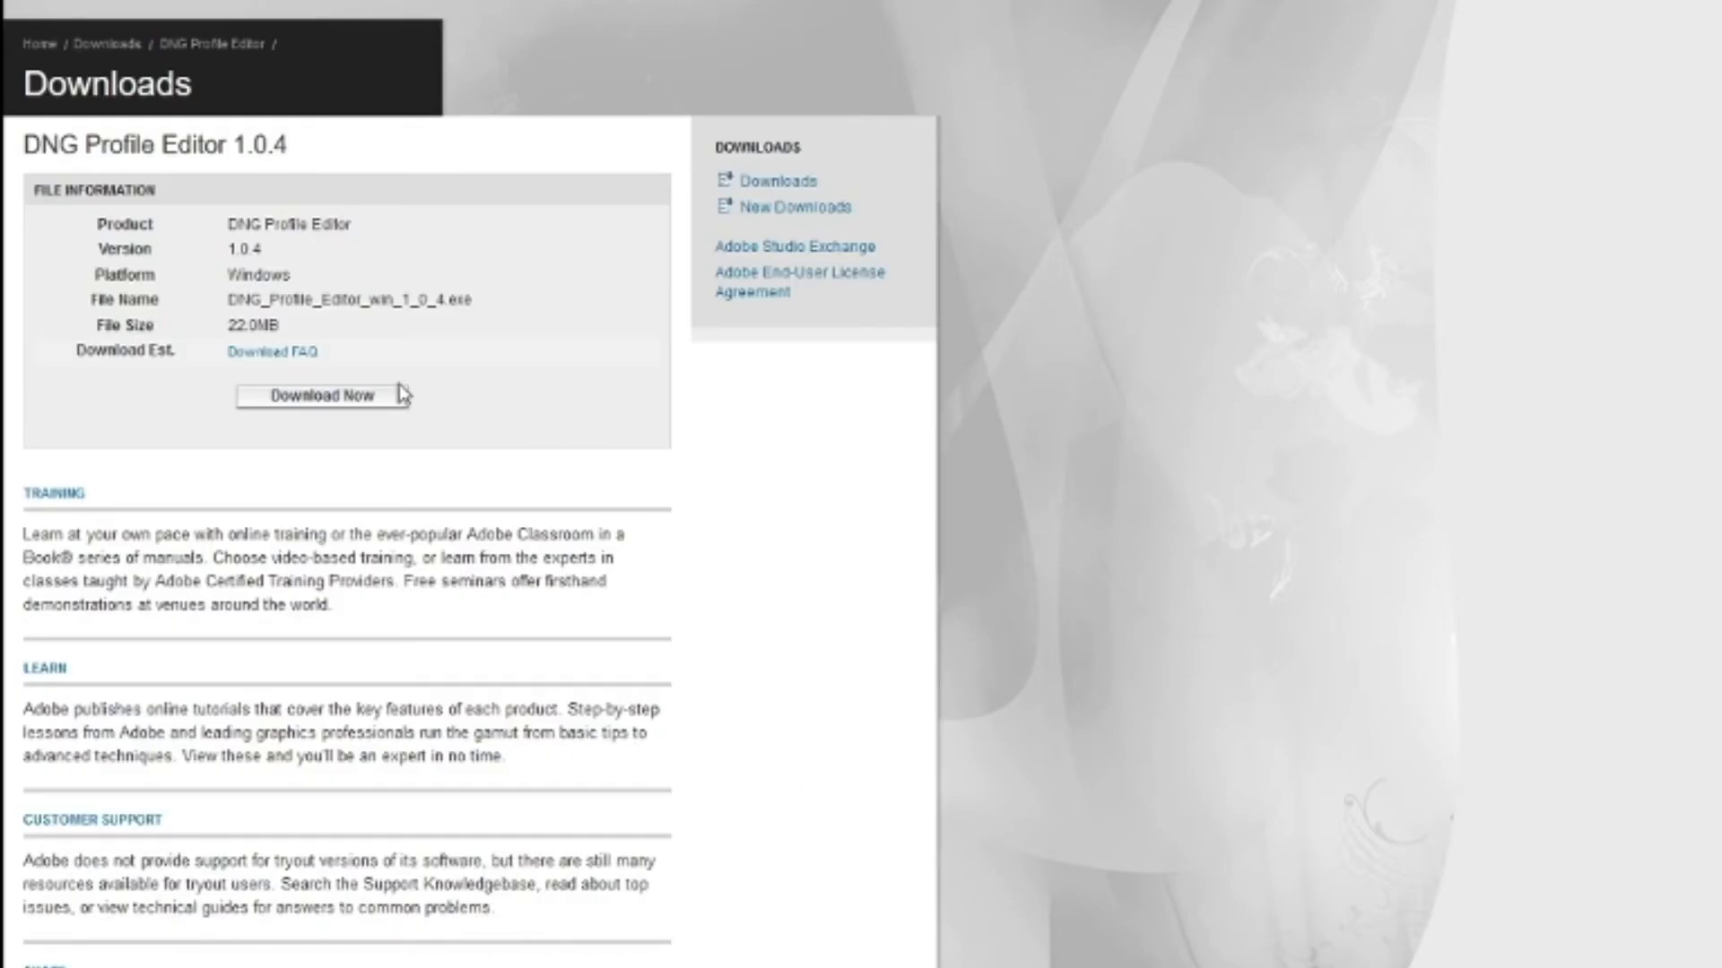
left_click(392, 399)
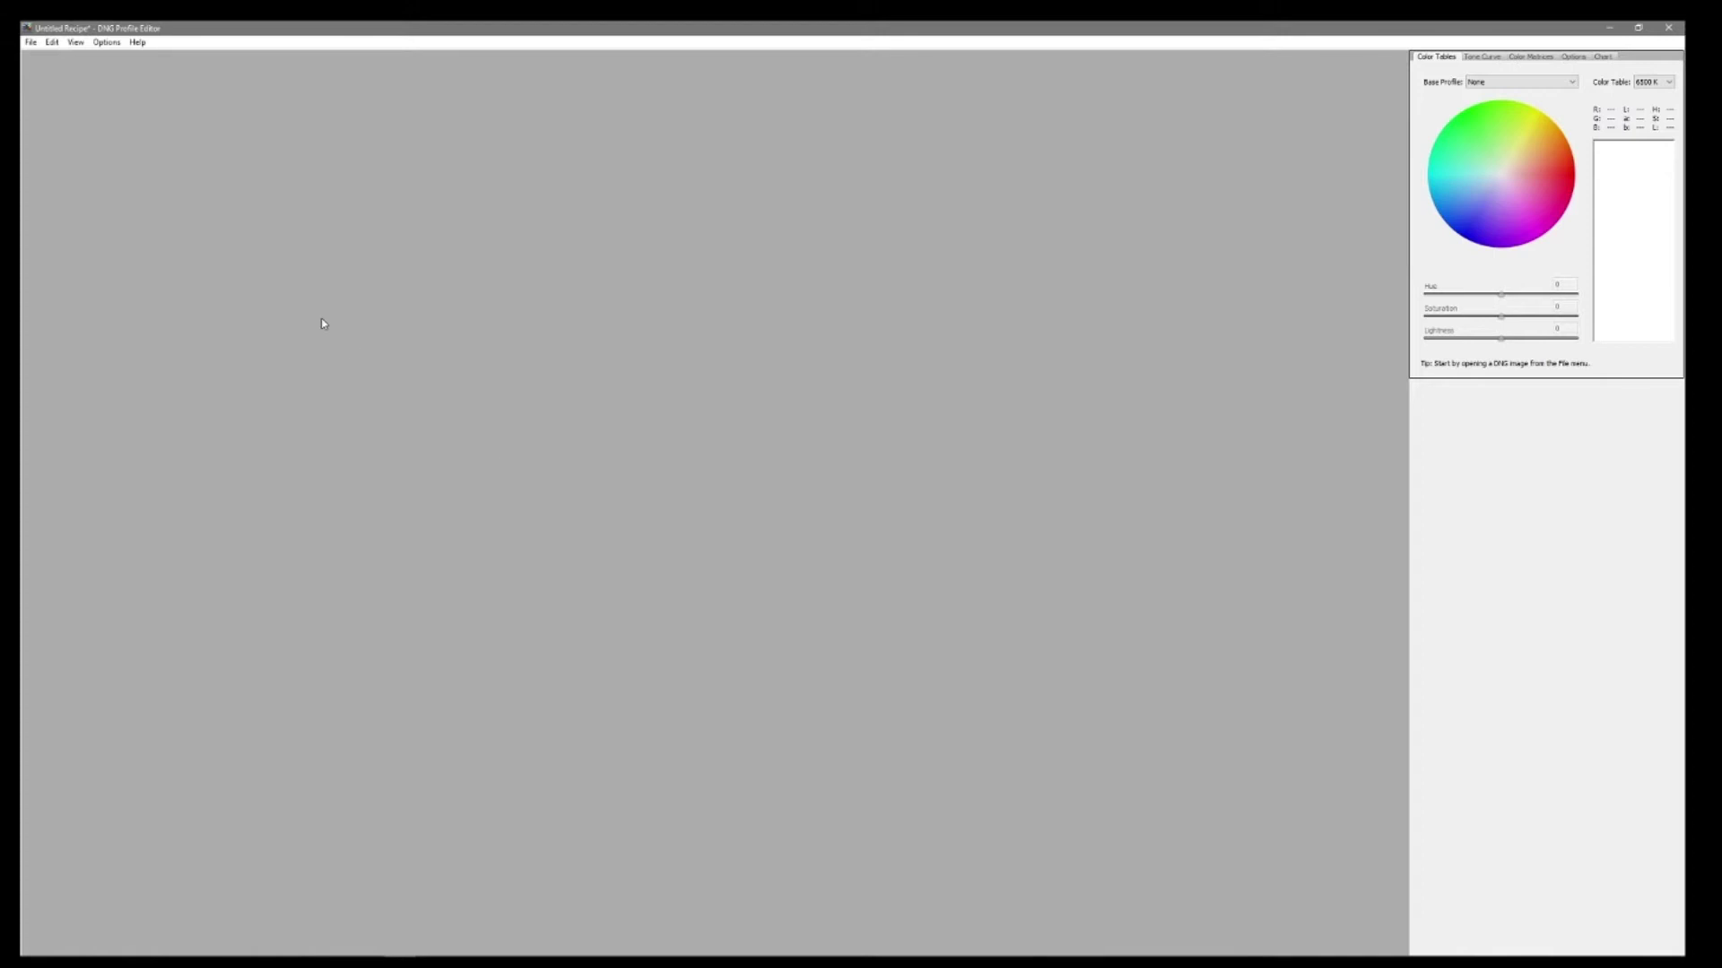
Step: Open the exported GDS_1535.dng image in DNG Profile Editor
left_click(30, 42)
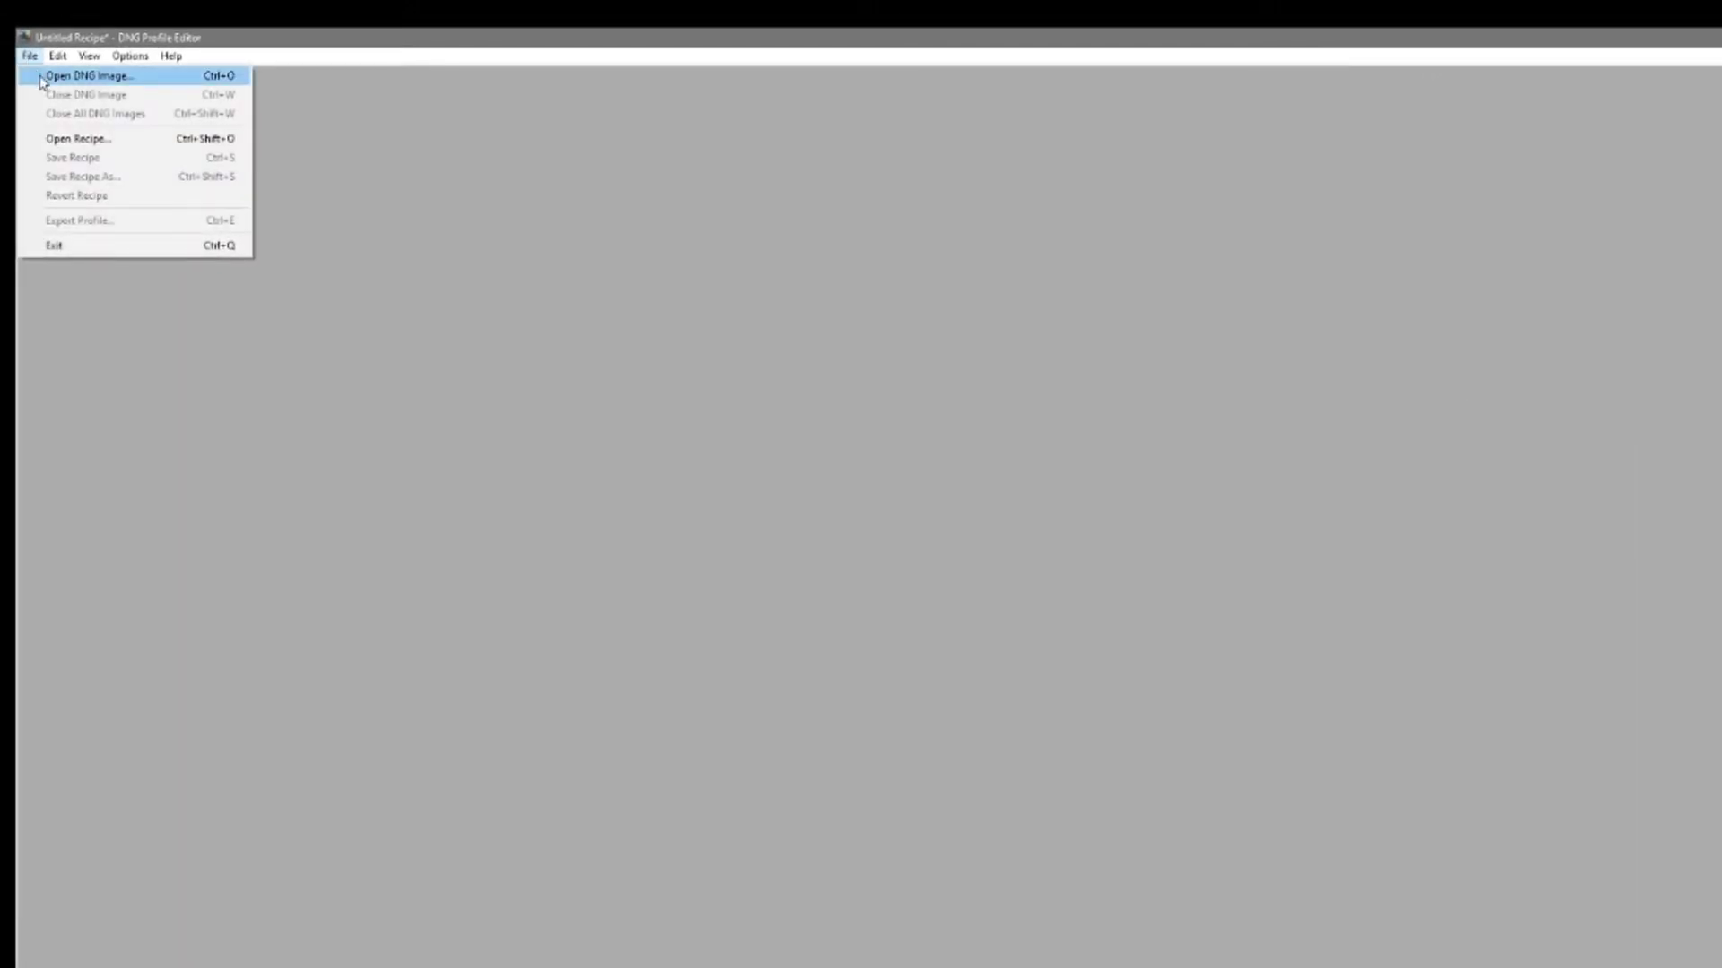
left_click(40, 79)
left_click(231, 195)
left_click(901, 657)
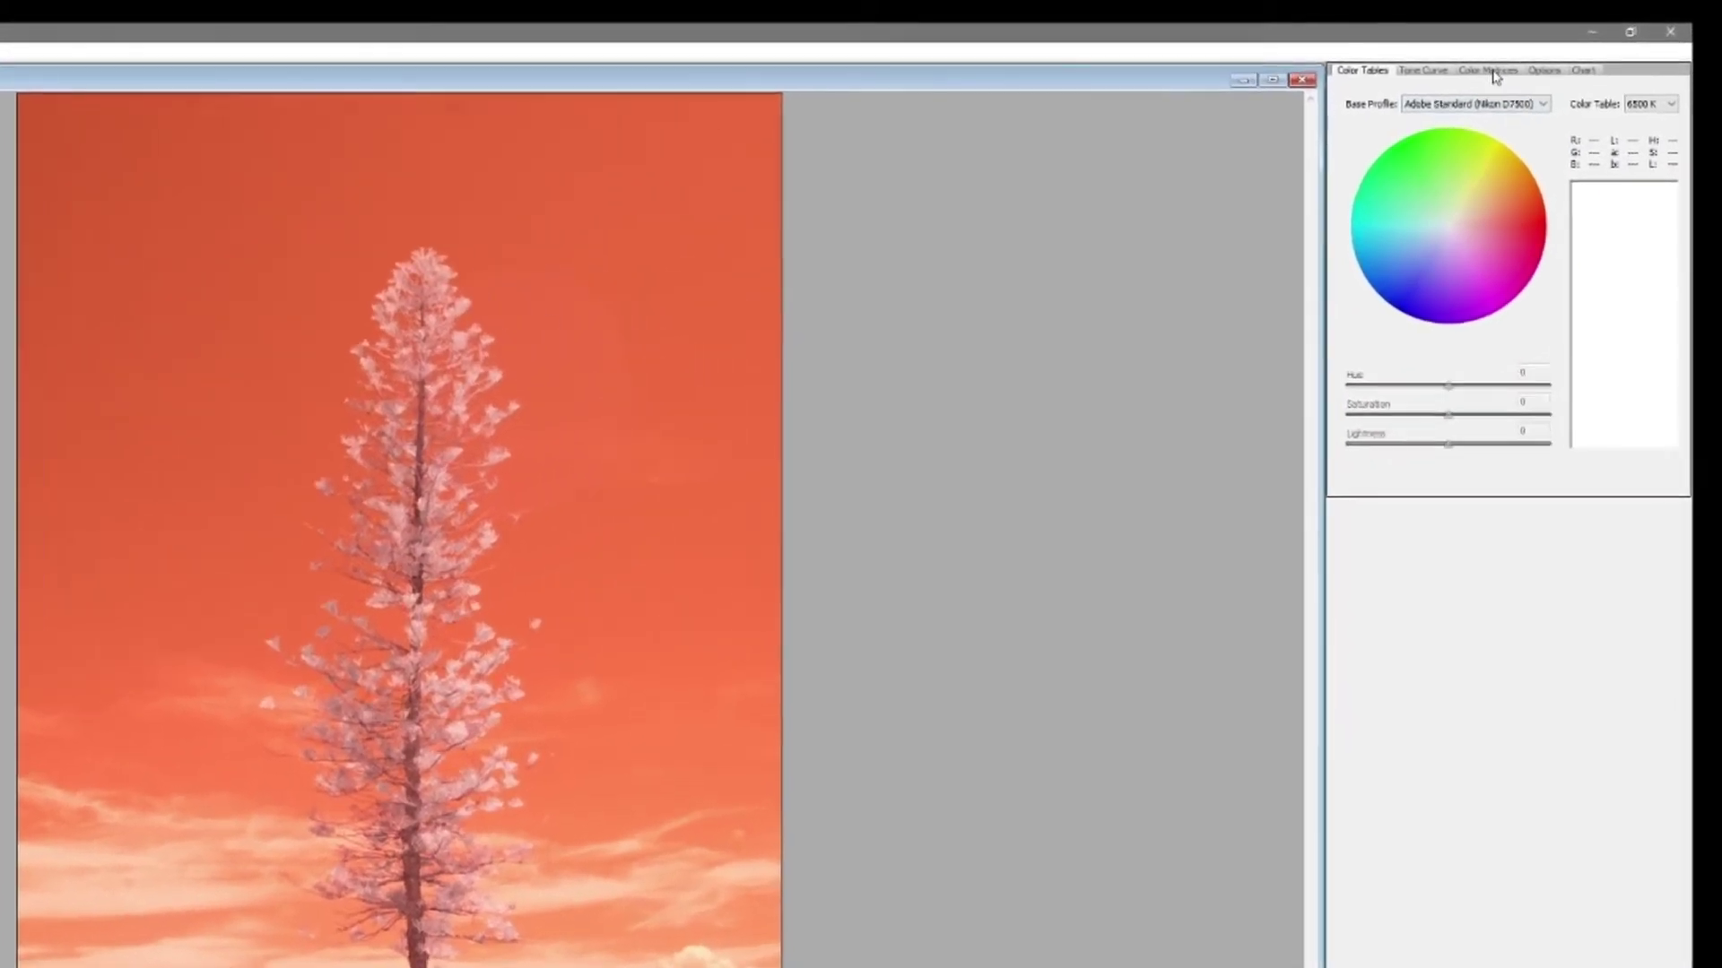
Step: Set the White Balance Calibration temperature in the color matrices to -100 and name the profile "infrared"
left_click(1531, 57)
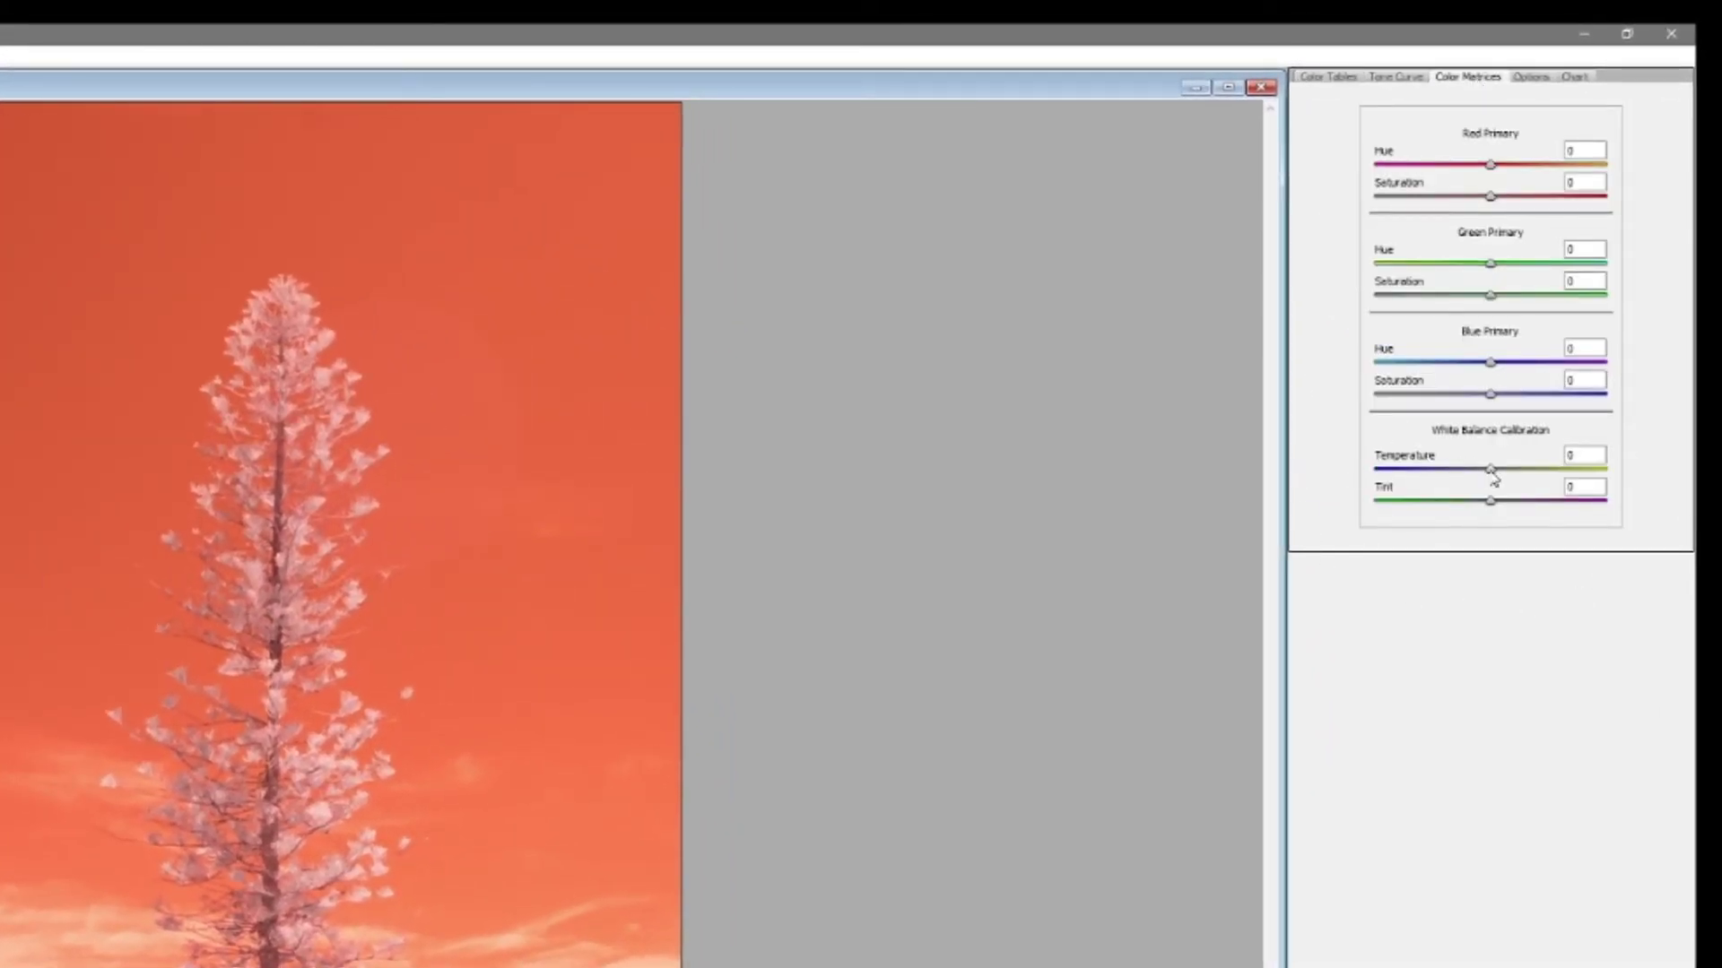
left_click_drag(1481, 478, 1376, 480)
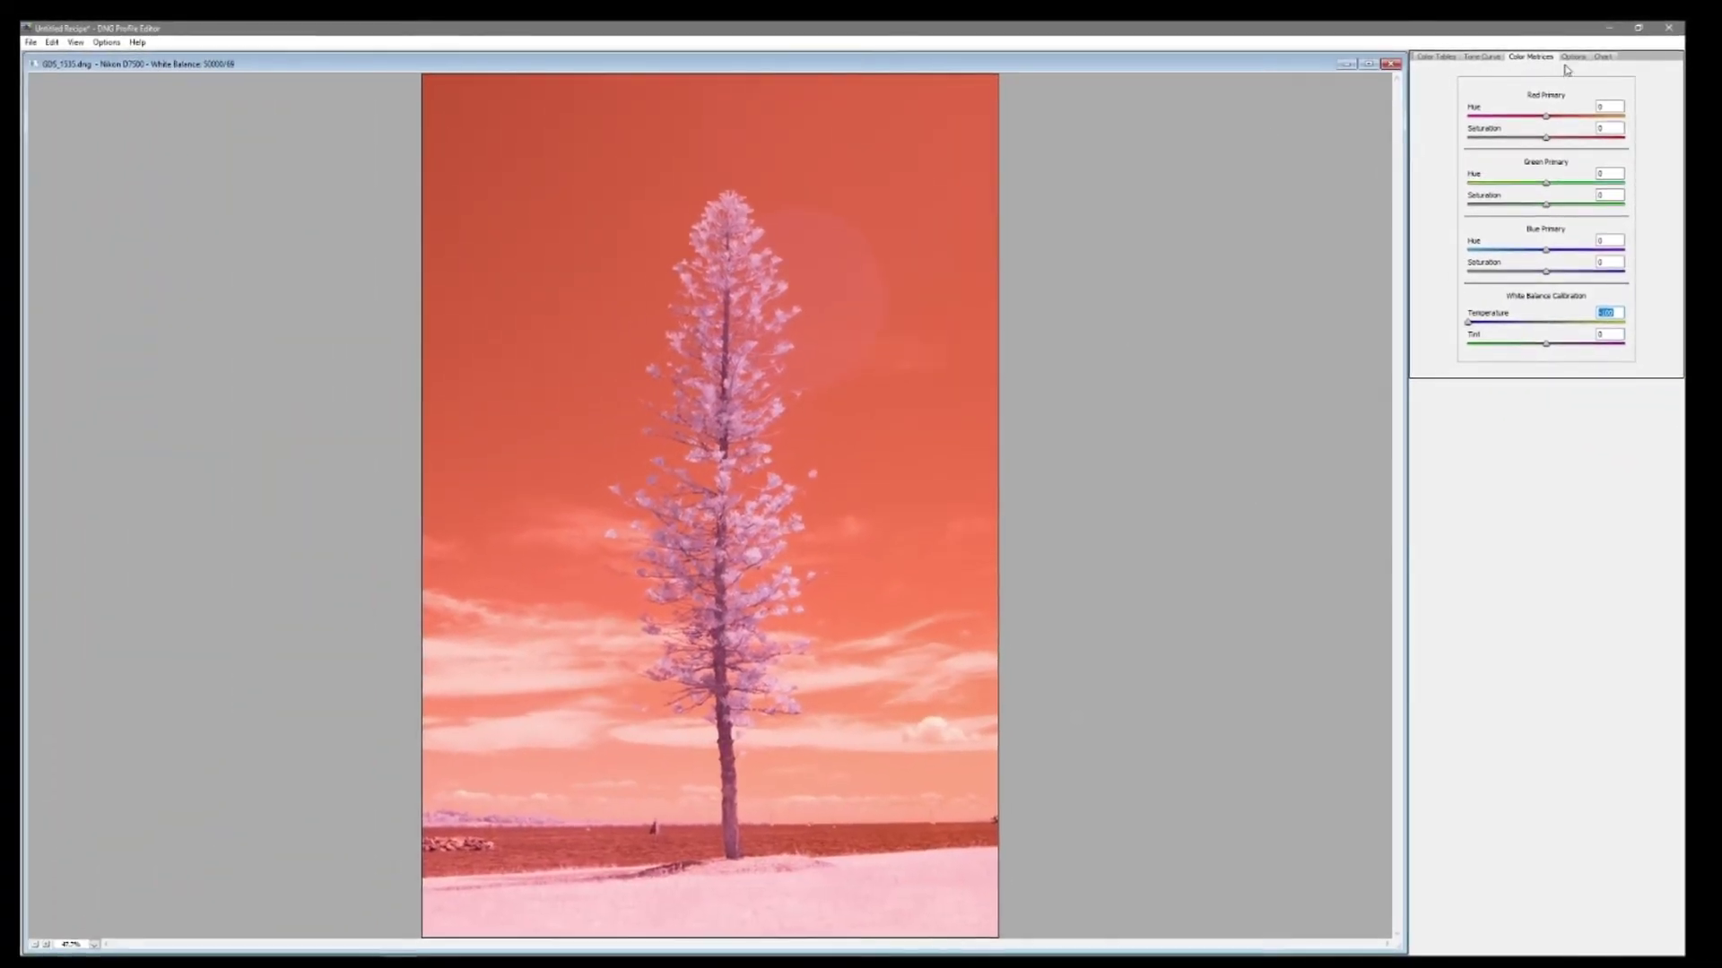
left_click(1573, 57)
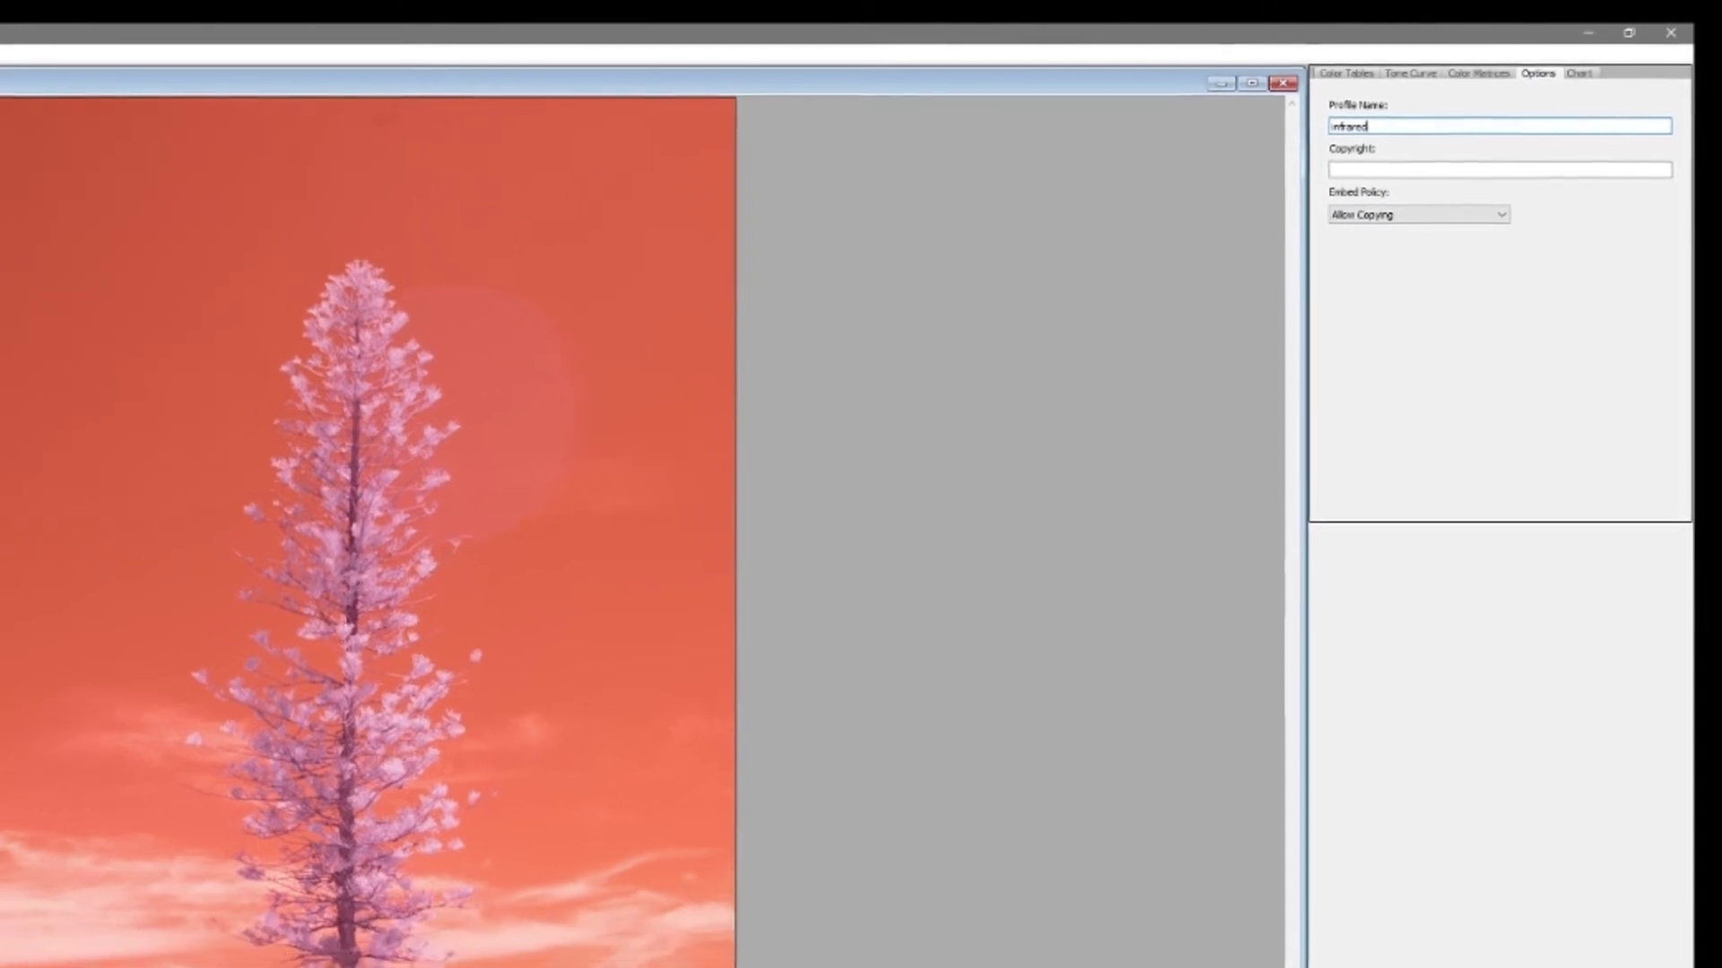
Step: Start exporting the Nikon D7500 profile and browse to C:\Program Files\Adobe\Adobe Lightroom Classic\Resources\CameraProfiles\Camera
left_click(29, 39)
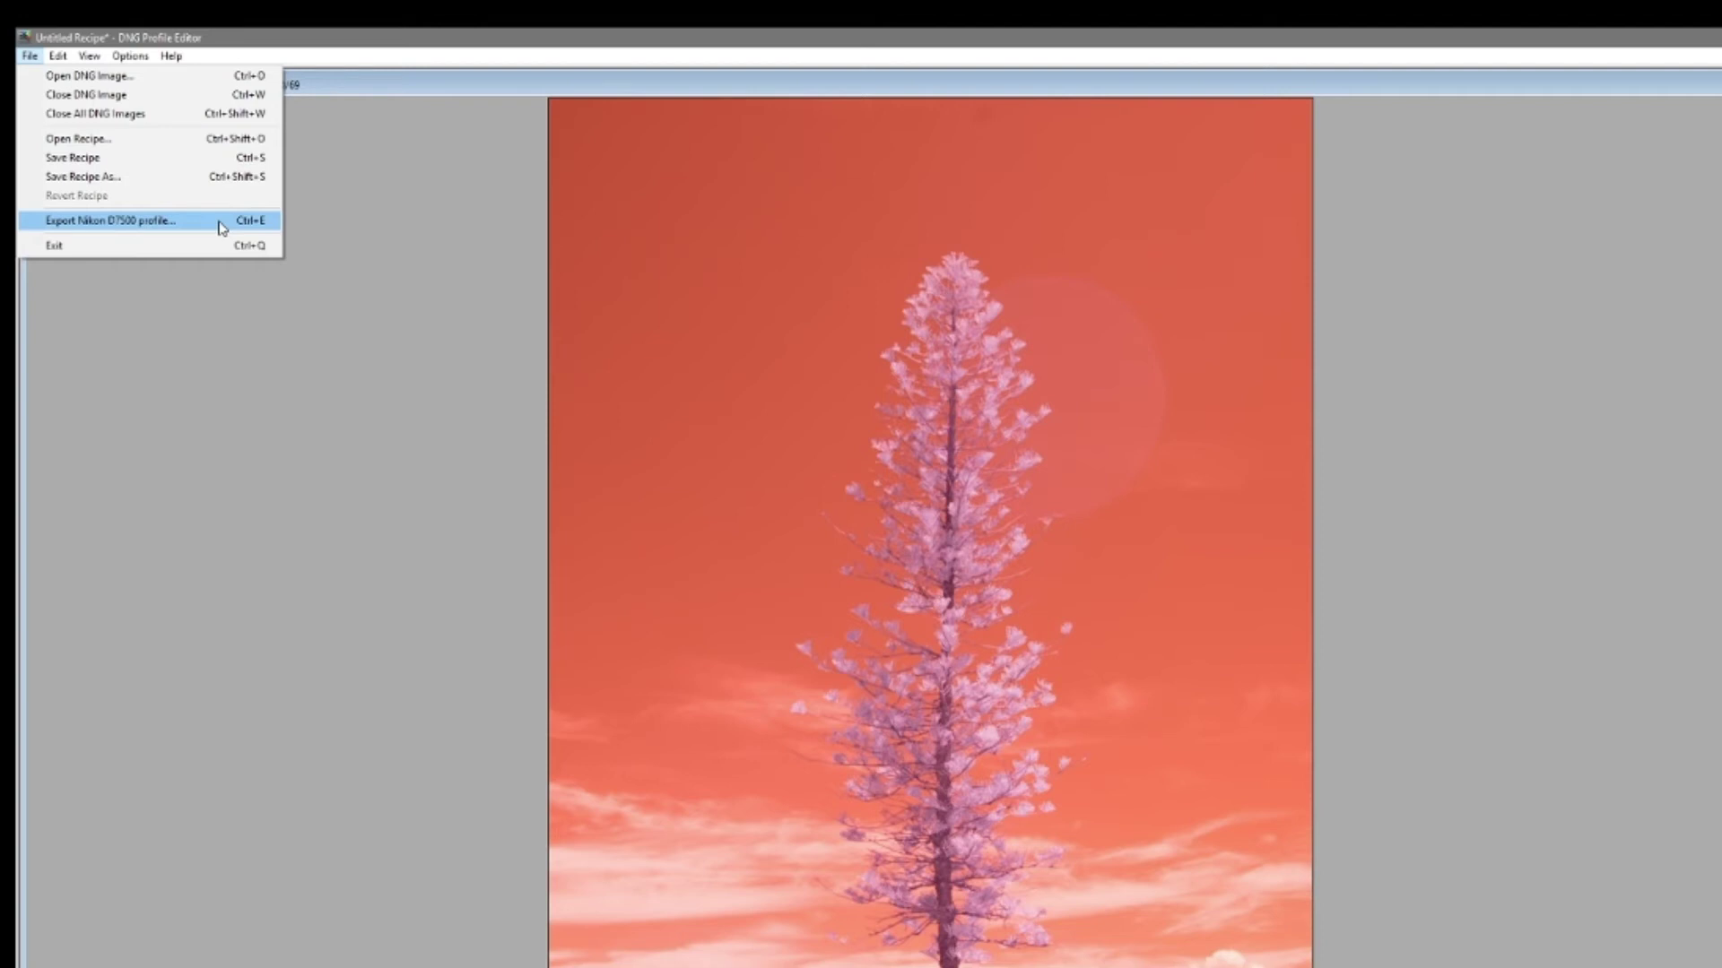
left_click(222, 228)
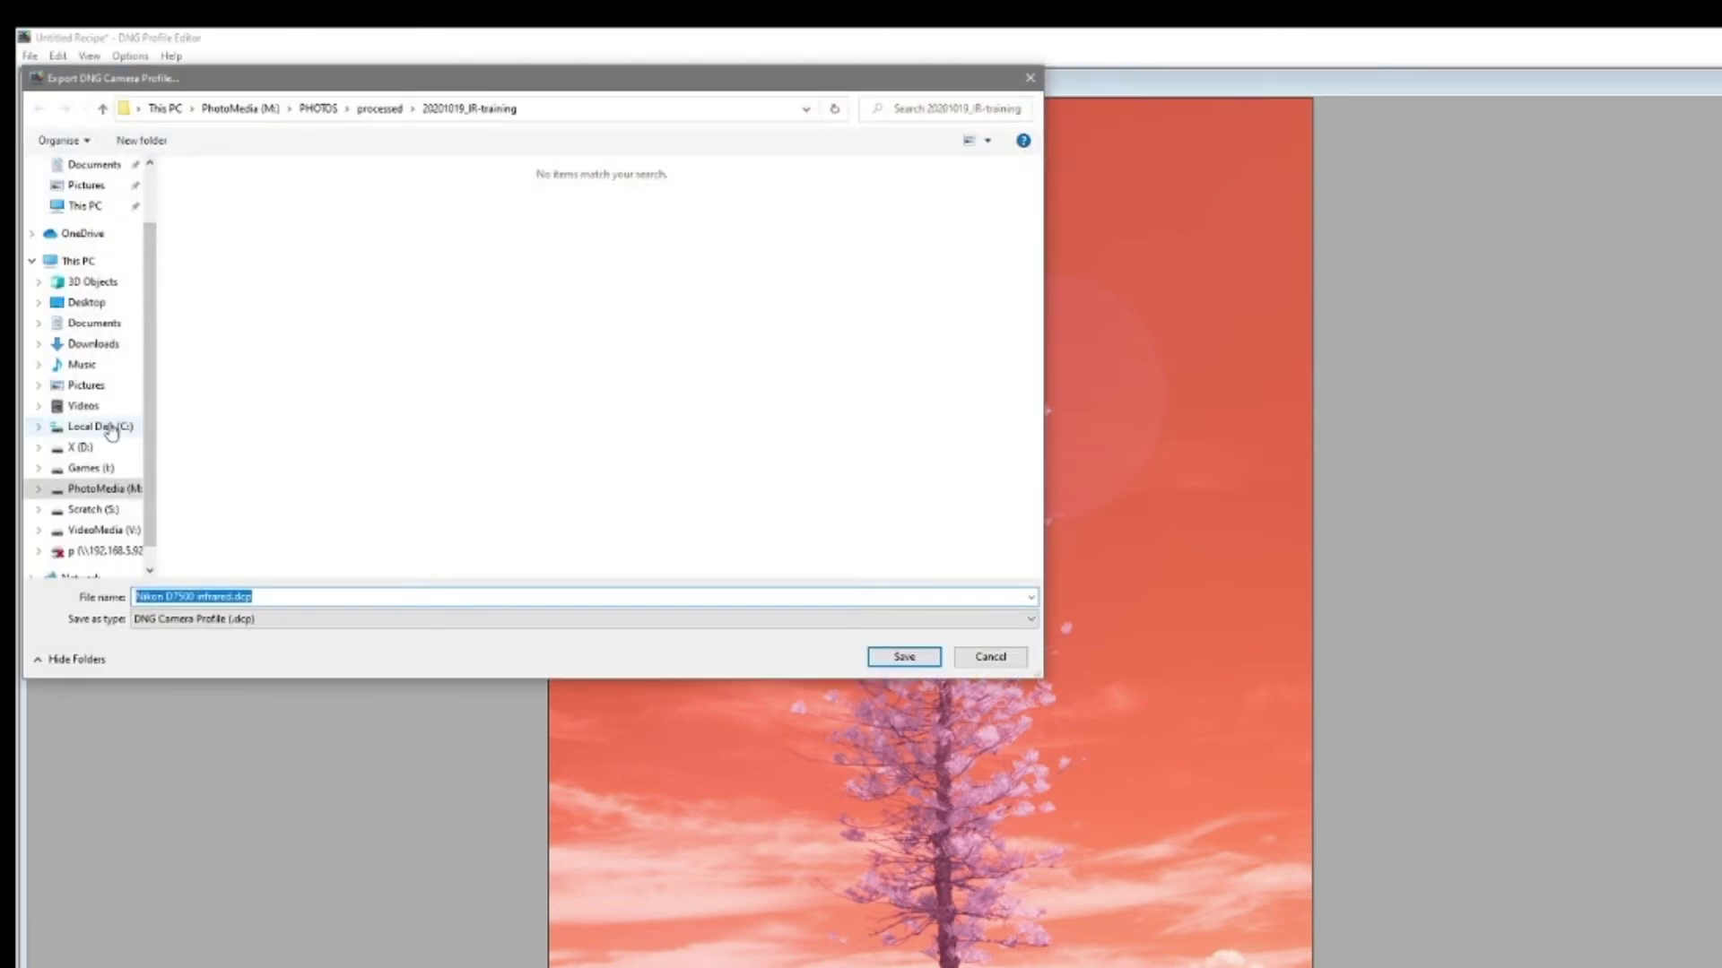
left_click(111, 428)
double_click(262, 279)
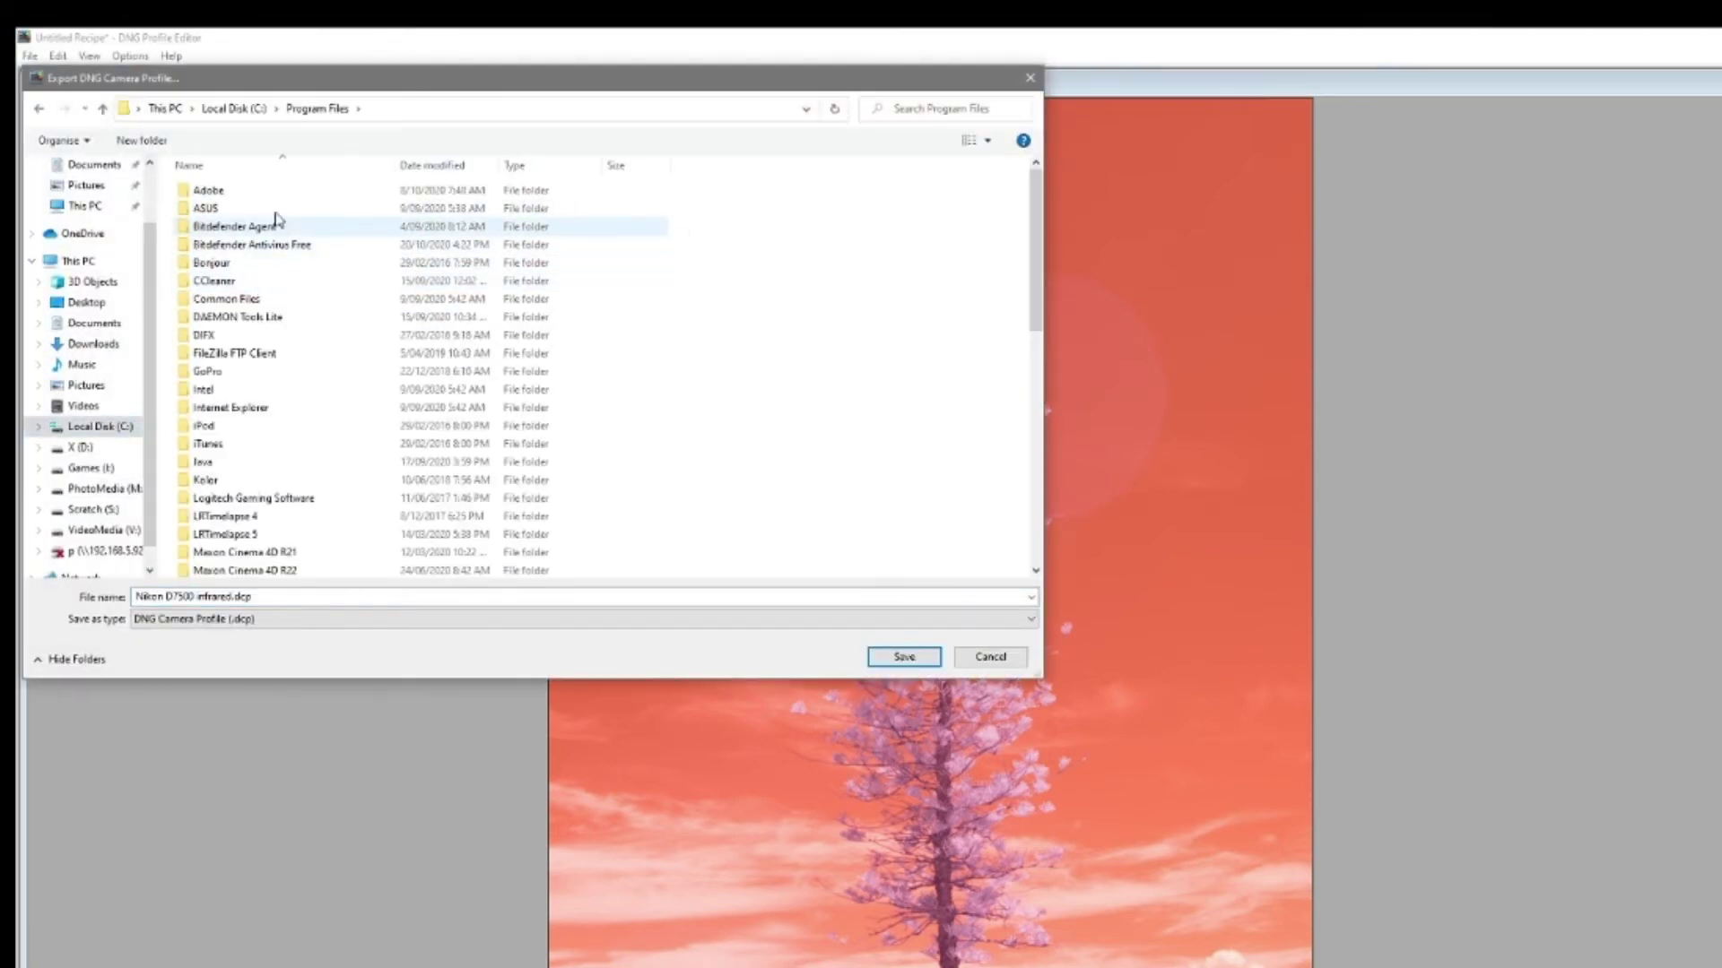
double_click(269, 191)
scroll(380, 496, "down", 3)
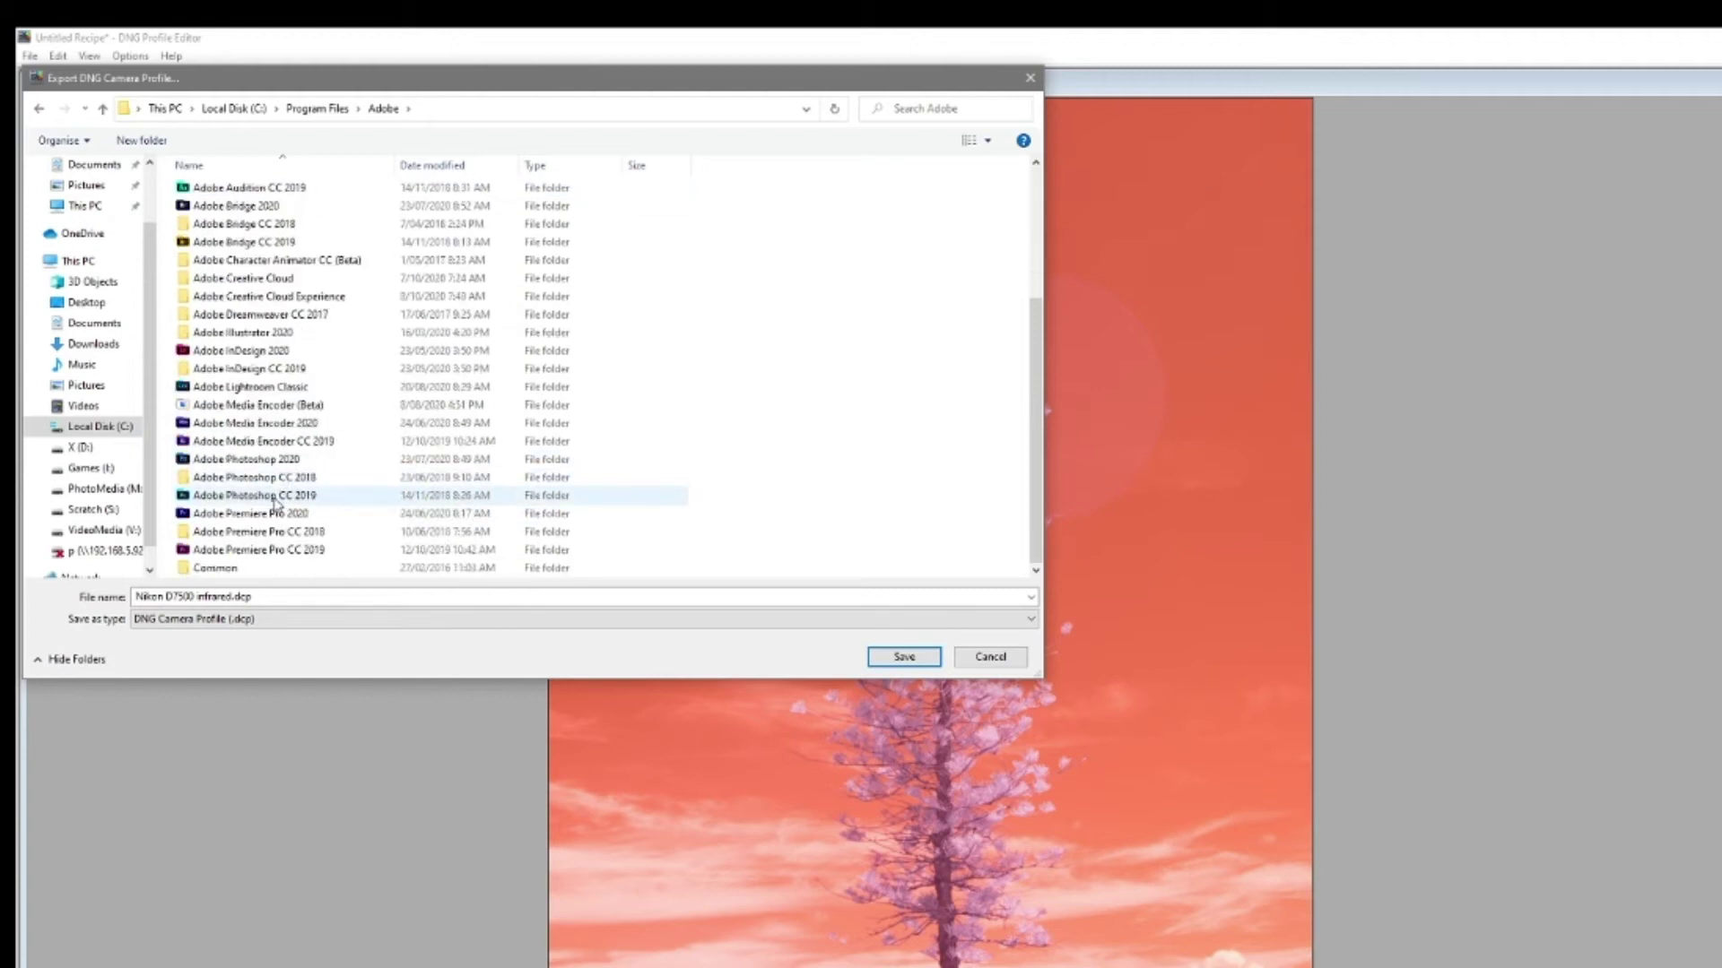
double_click(262, 387)
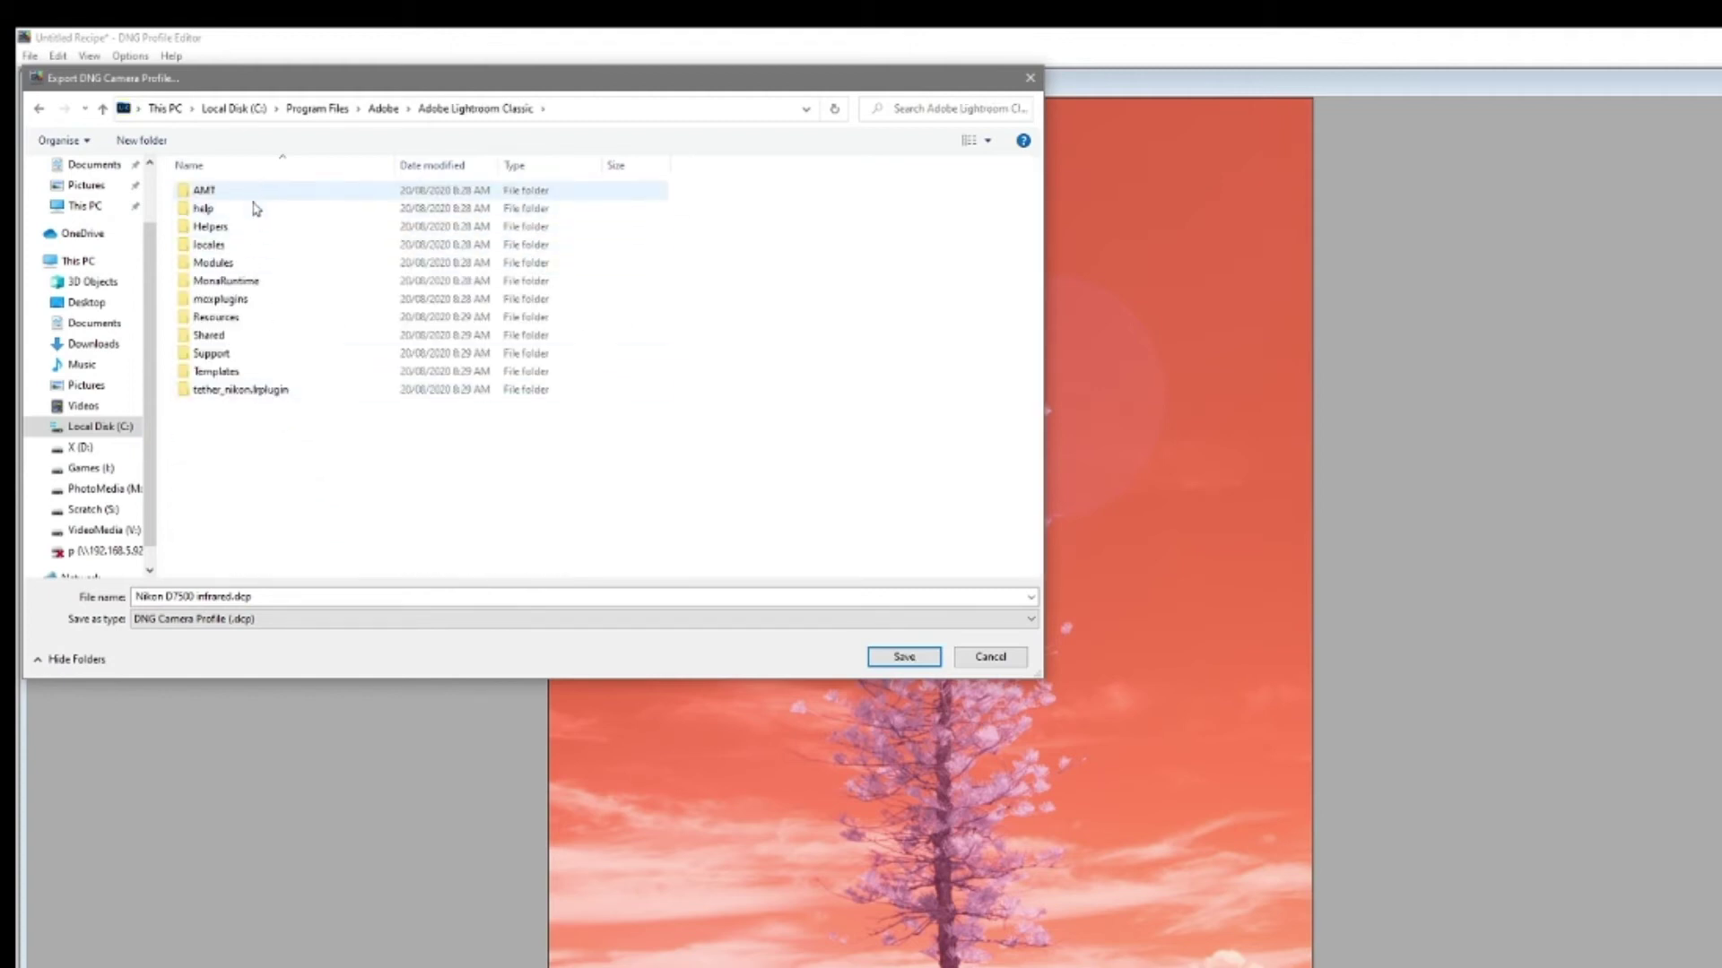
double_click(258, 319)
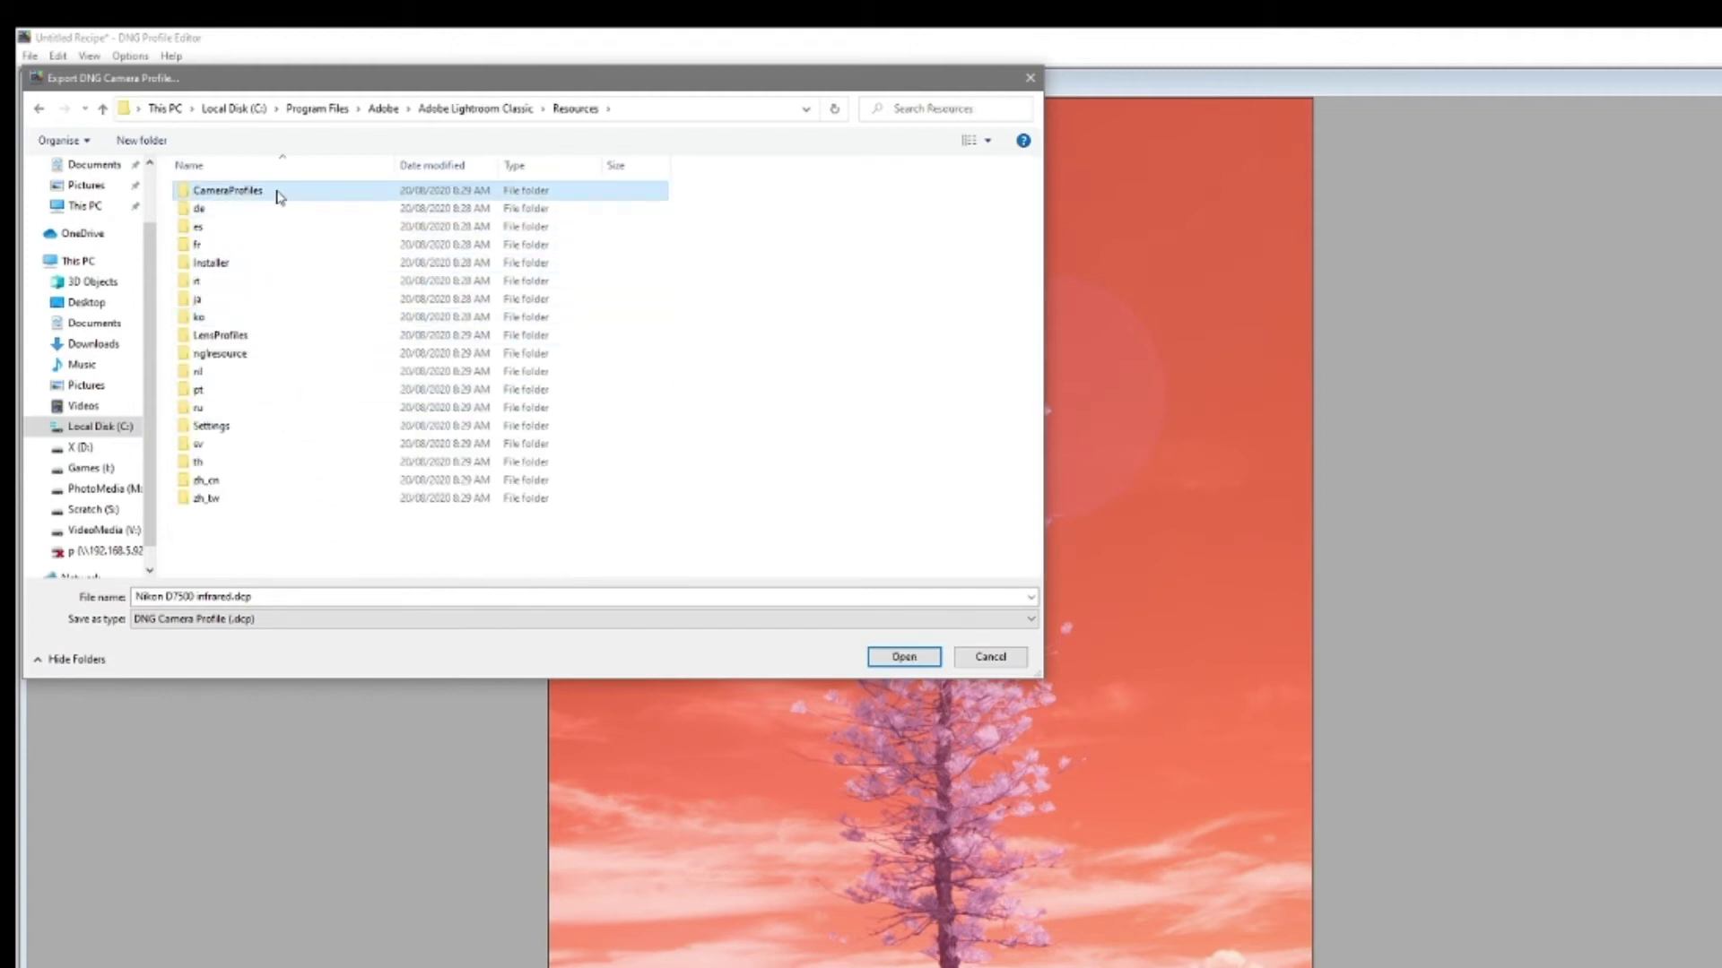
double_click(278, 192)
double_click(269, 208)
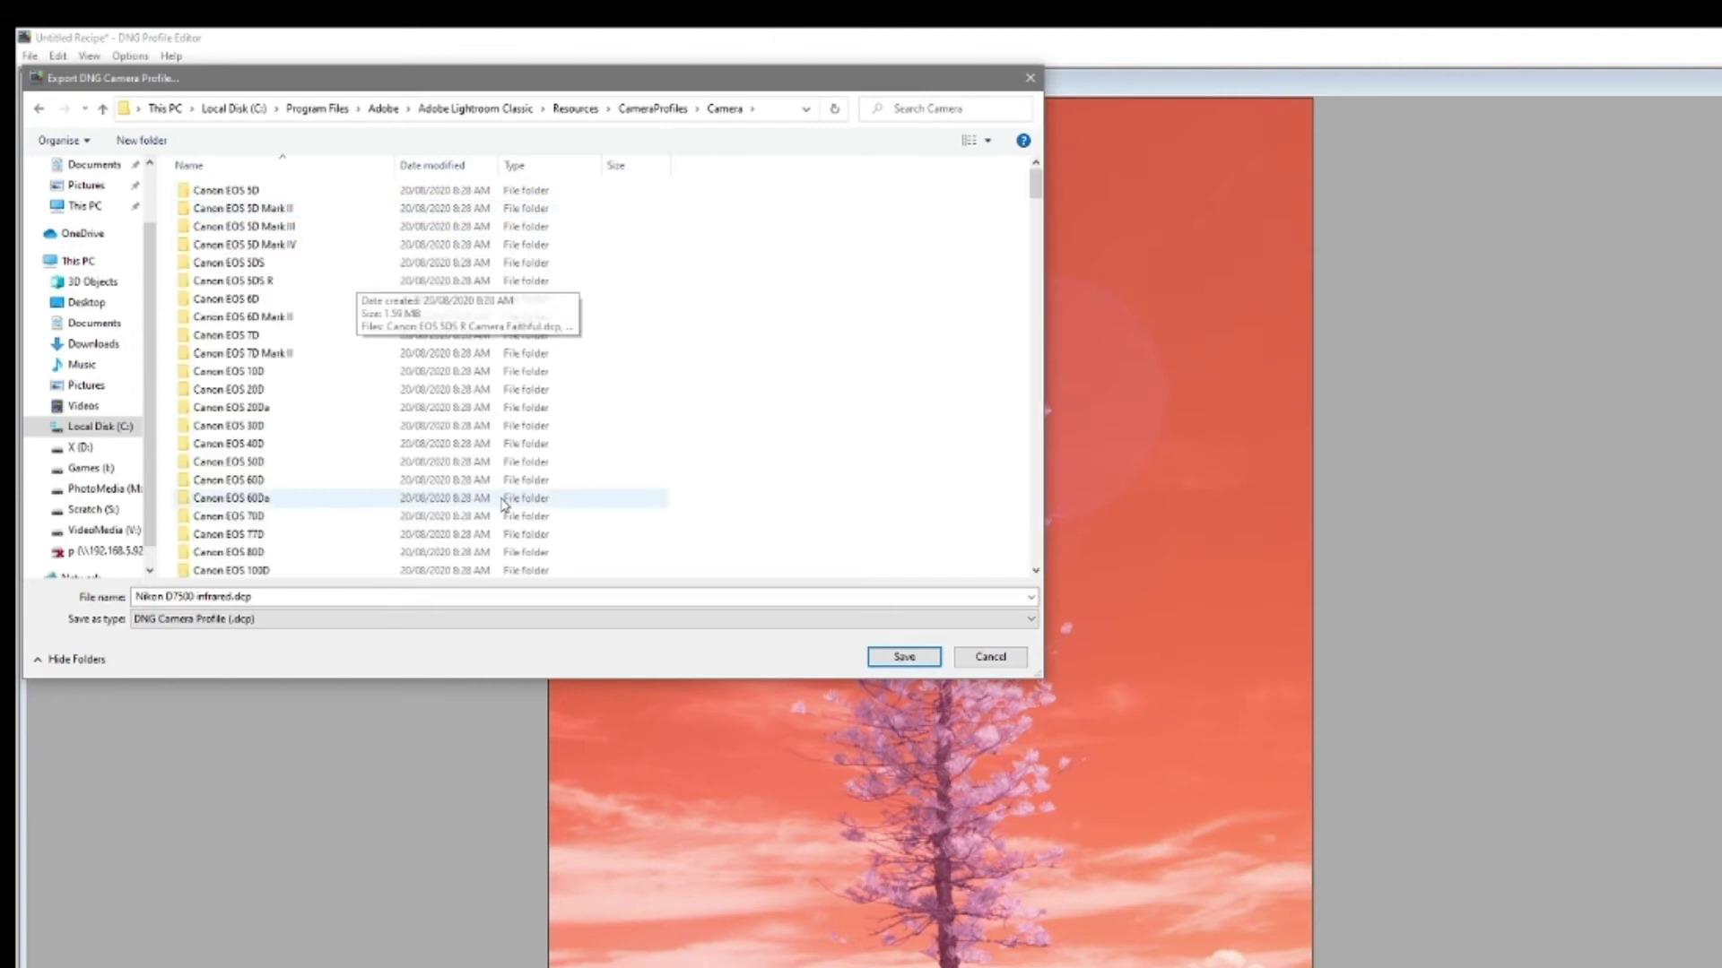
Step: Choose the Nikon D7500 folder as the destination for the exported profile "Nikon D7500 infrared.dcp"
scroll(504, 502, "down", 20)
scroll(502, 475, "down", 15)
scroll(501, 446, "down", 11)
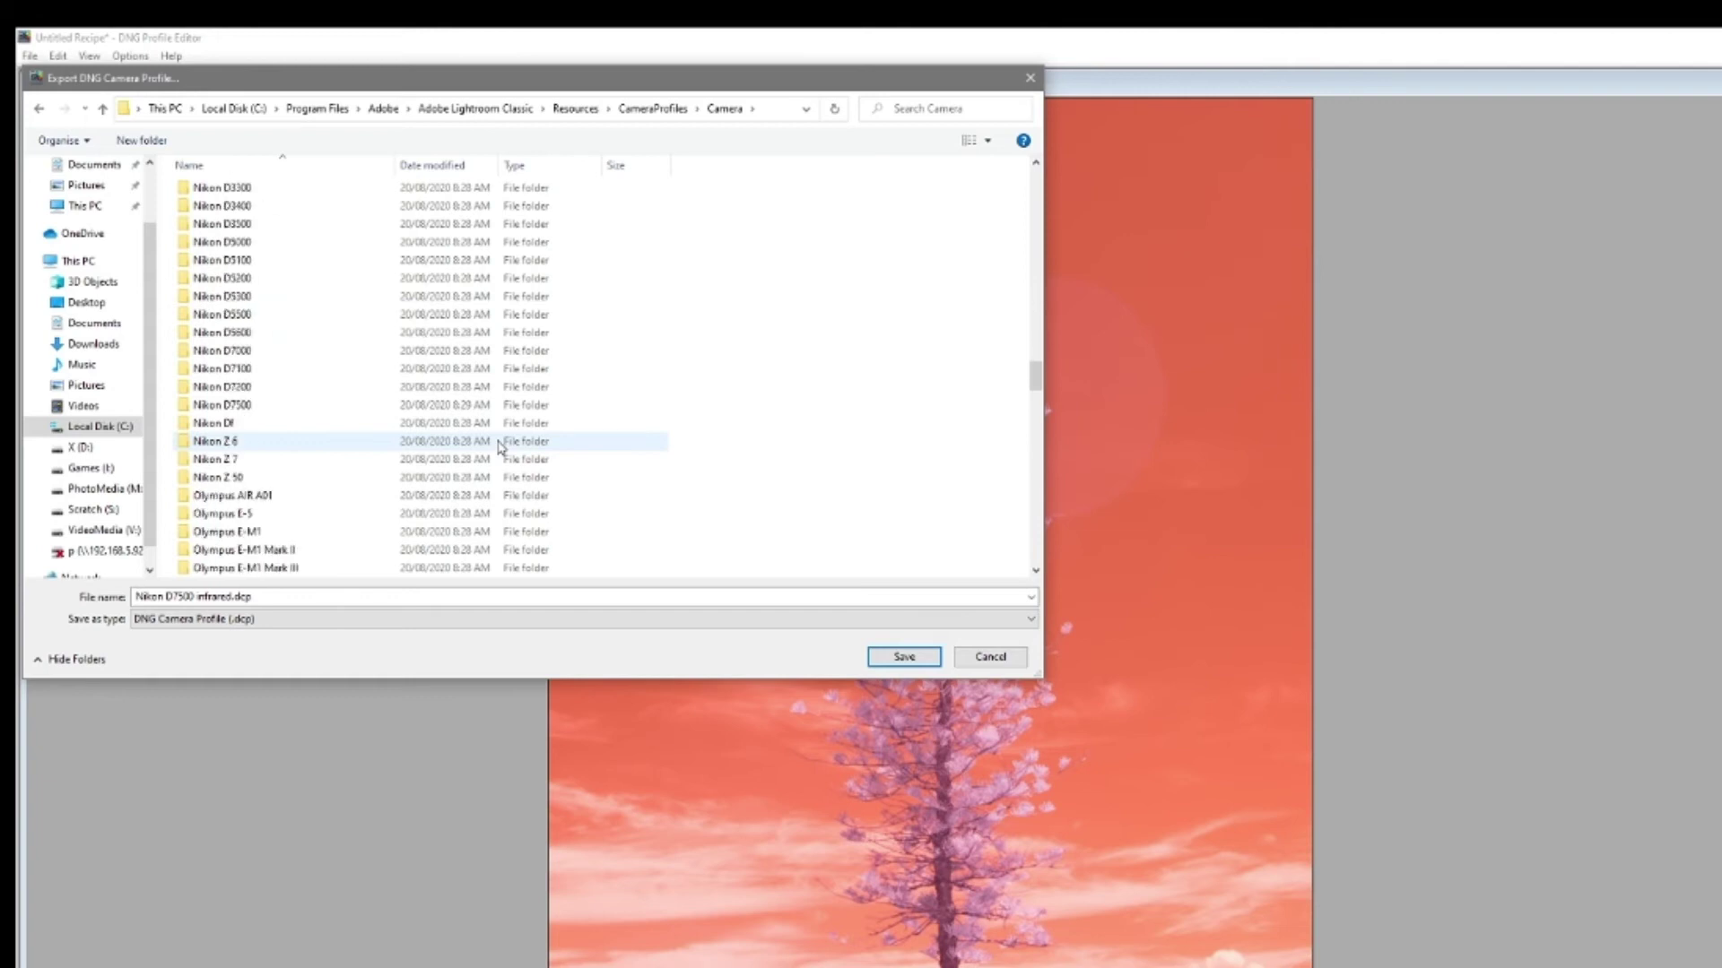
left_click(363, 405)
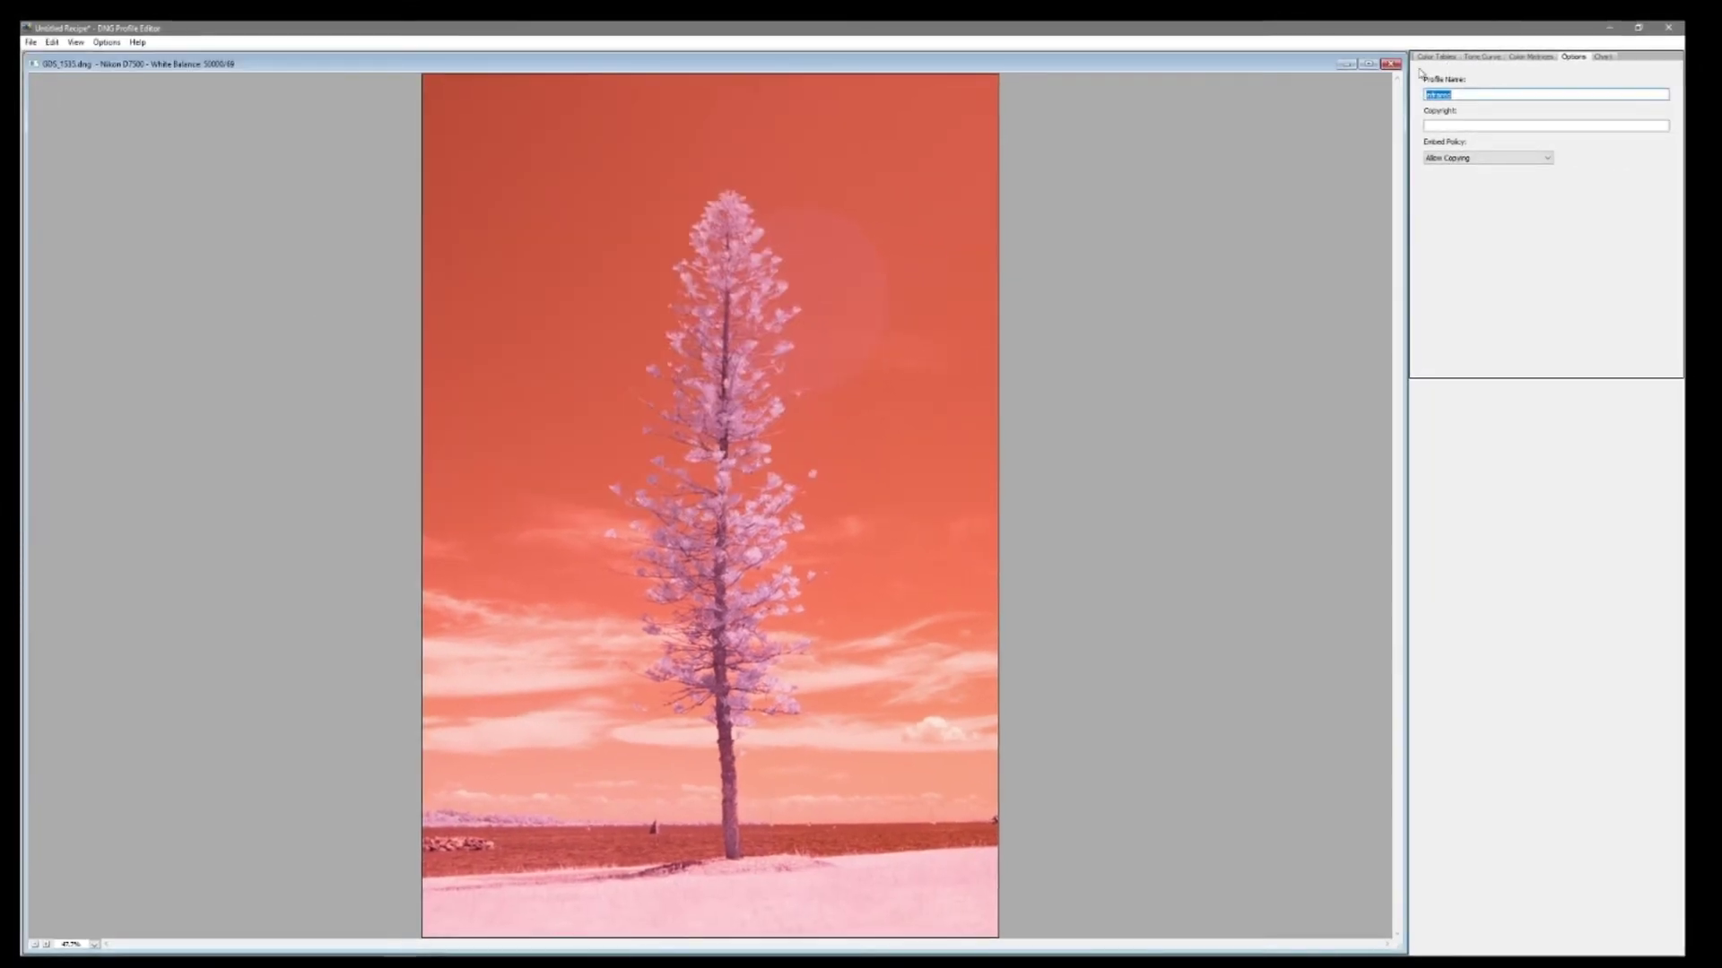
Step: Close the DNG image, exit DNG Profile Editor and return to Lightroom Classic
left_click(1393, 65)
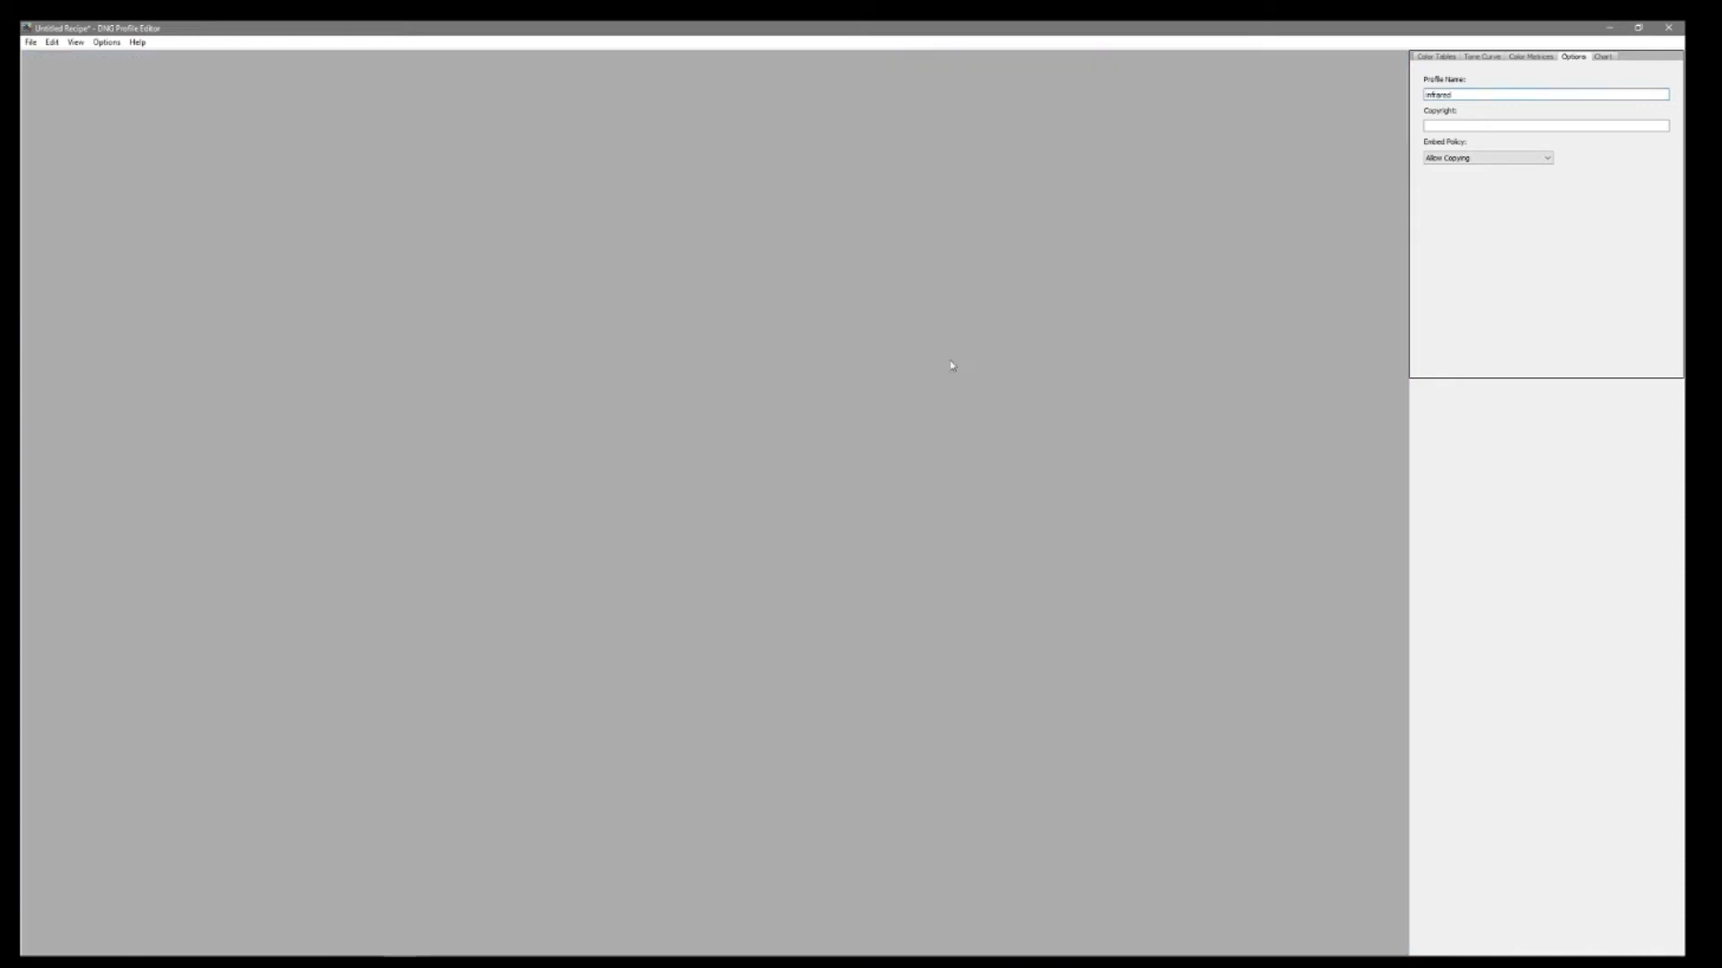
left_click(1668, 26)
left_click(857, 375)
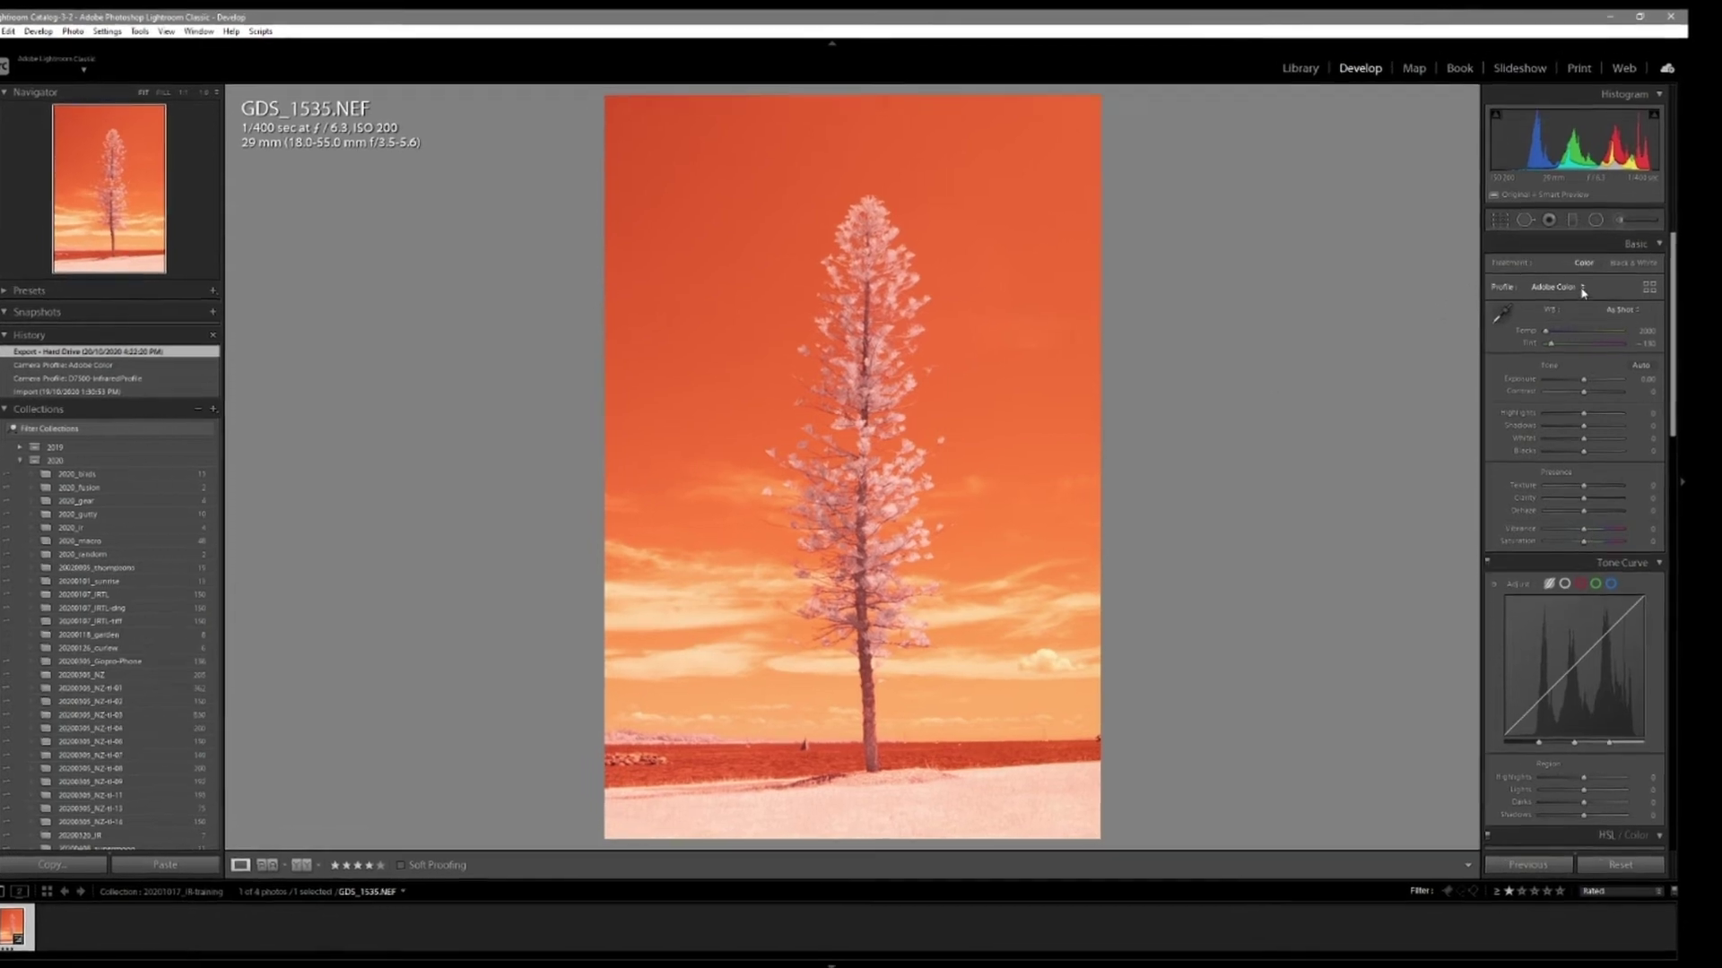
Step: Browse the camera profiles and apply D7500-InfraredProfile to the tree photo
left_click(1557, 291)
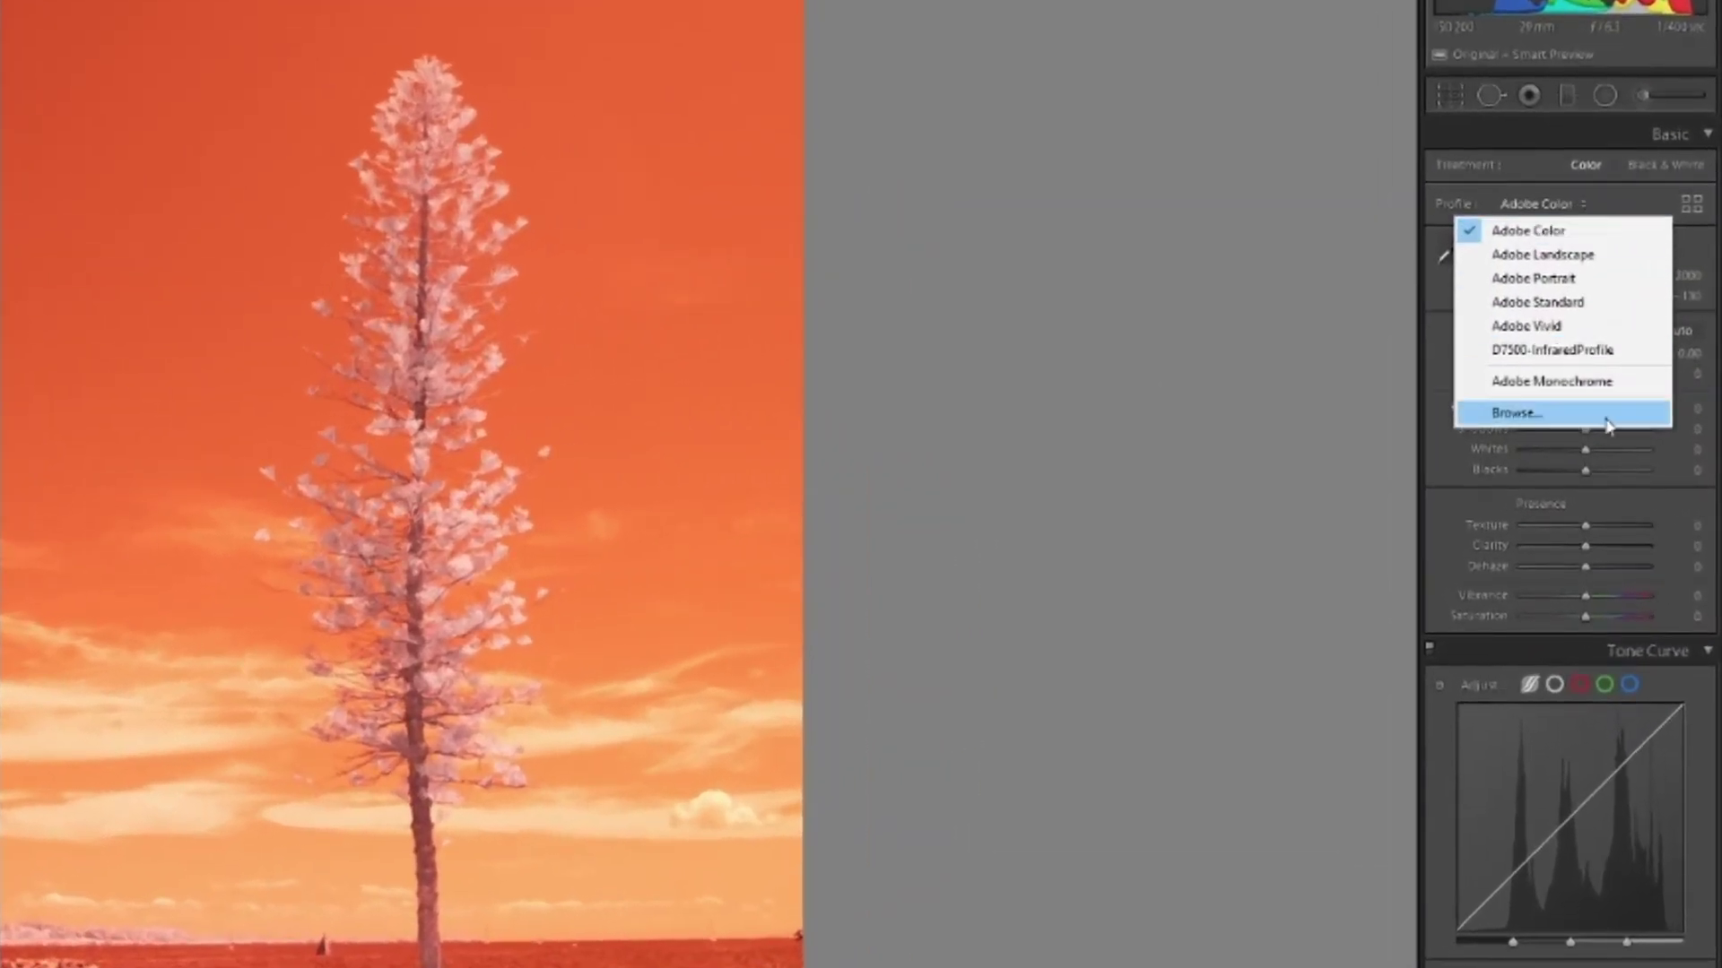
left_click(1605, 419)
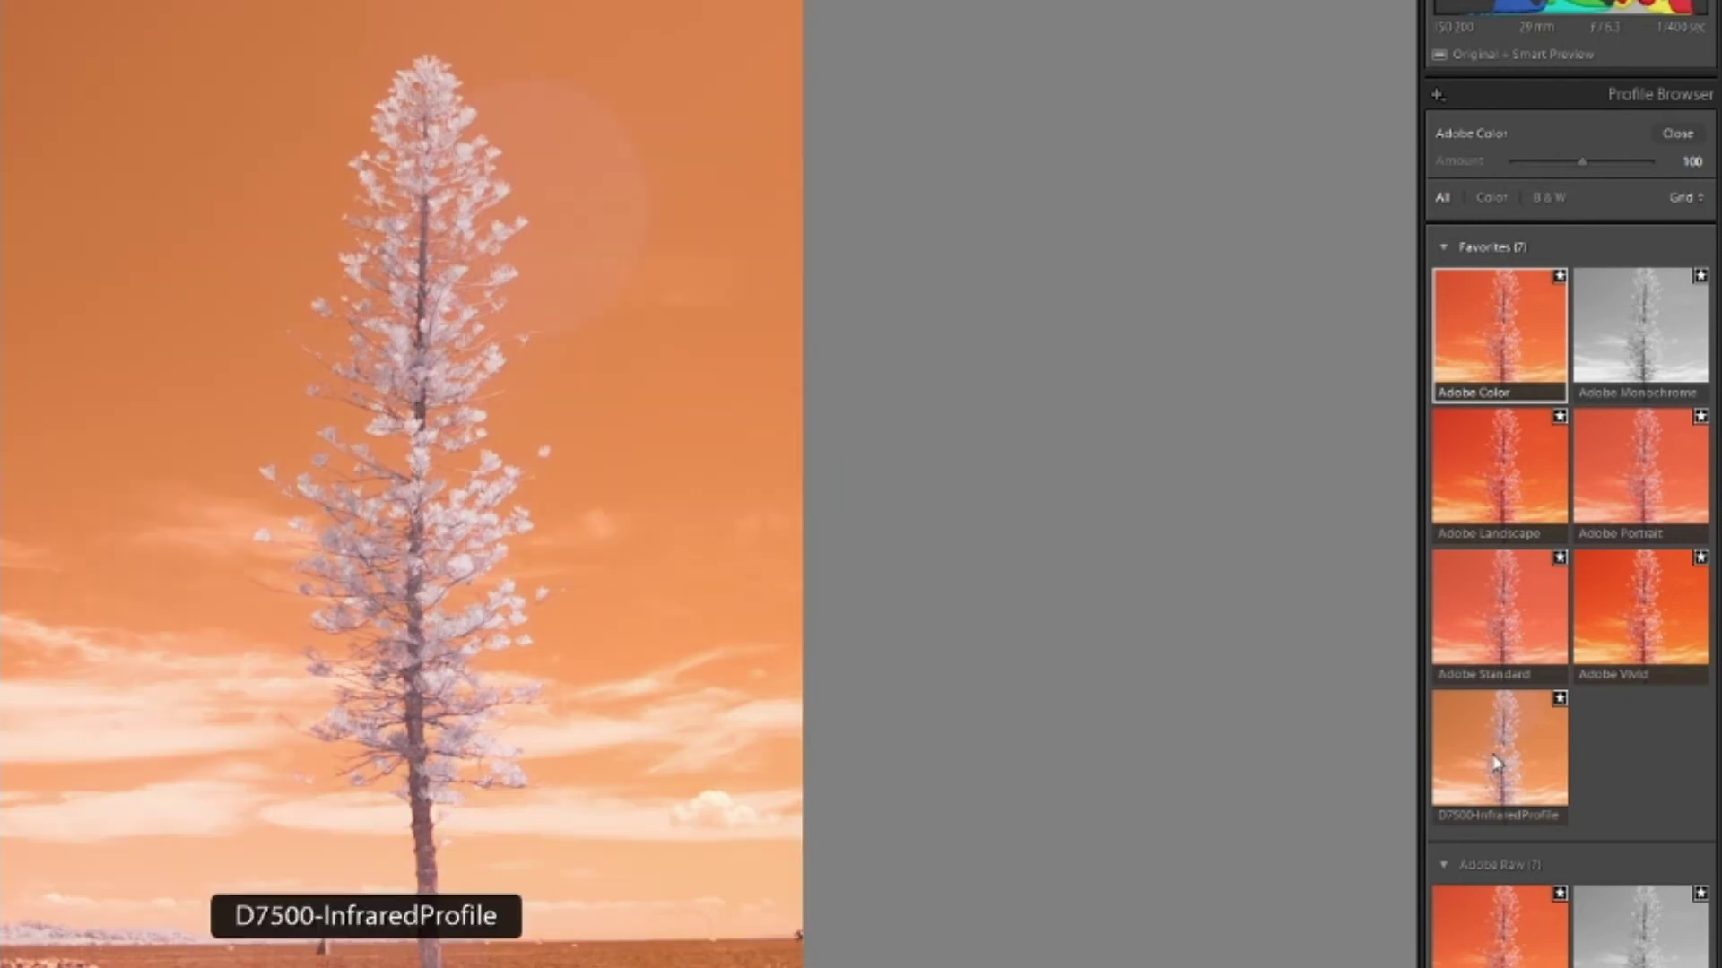
double_click(1496, 764)
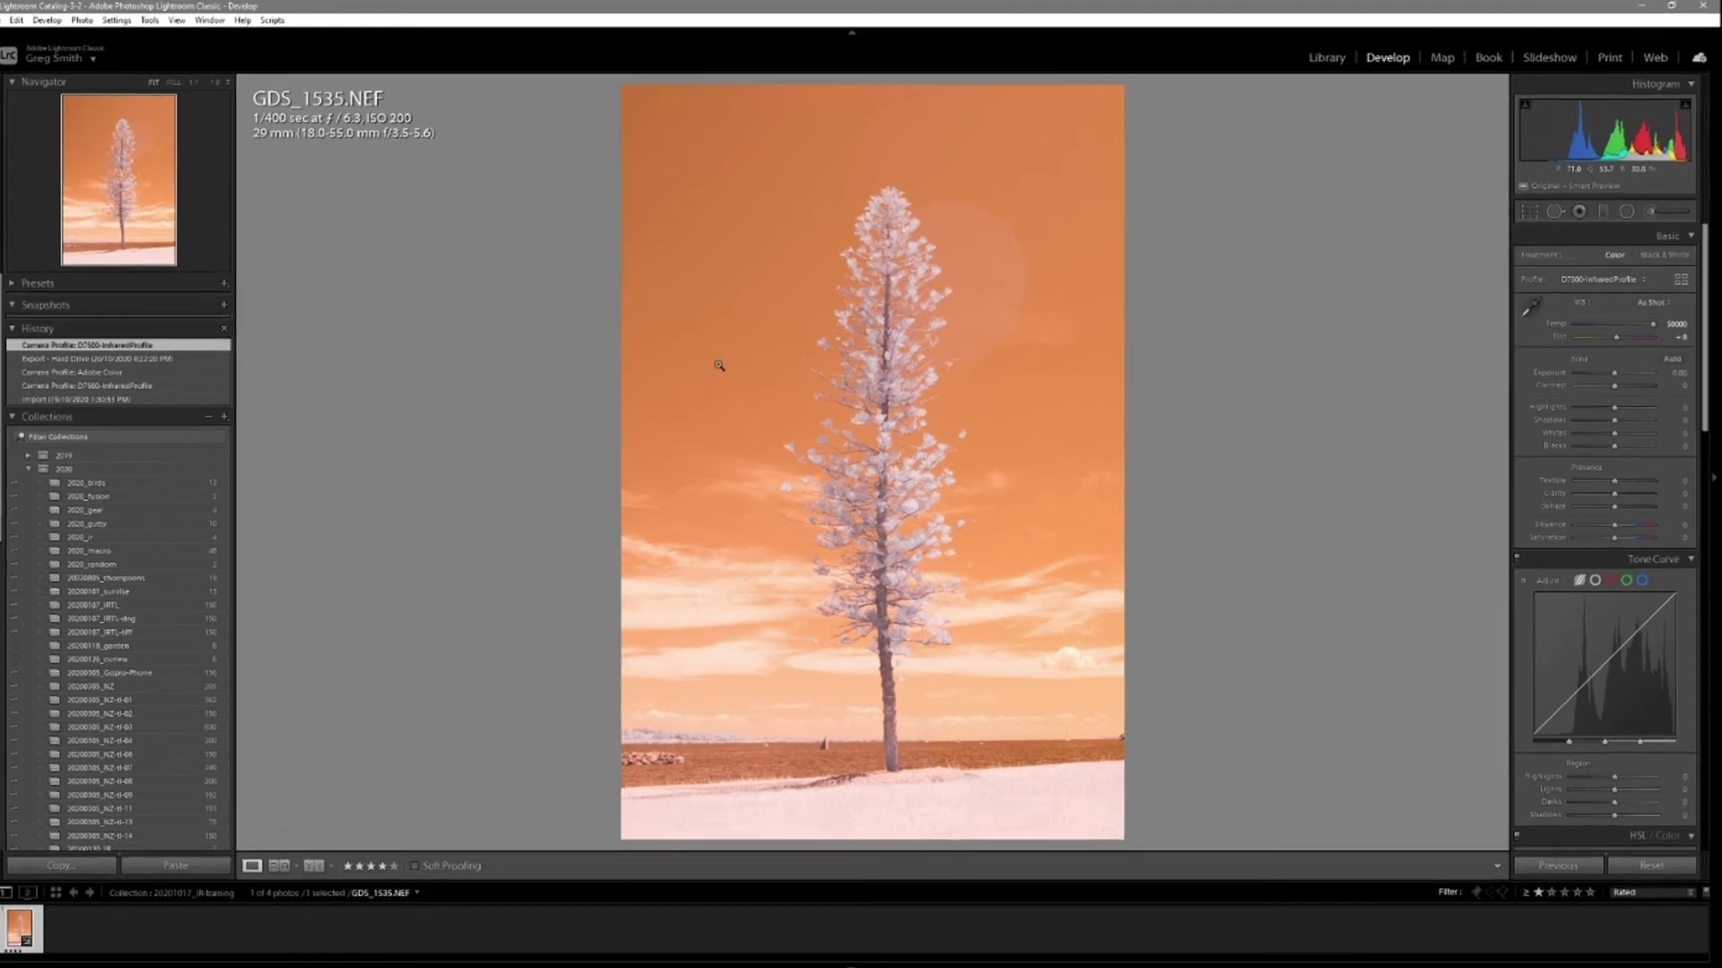
Step: Send the infrared tree photo GDS_1535.NEF from Lightroom Classic to Adobe Photoshop 2020 for editing
right_click(725, 370)
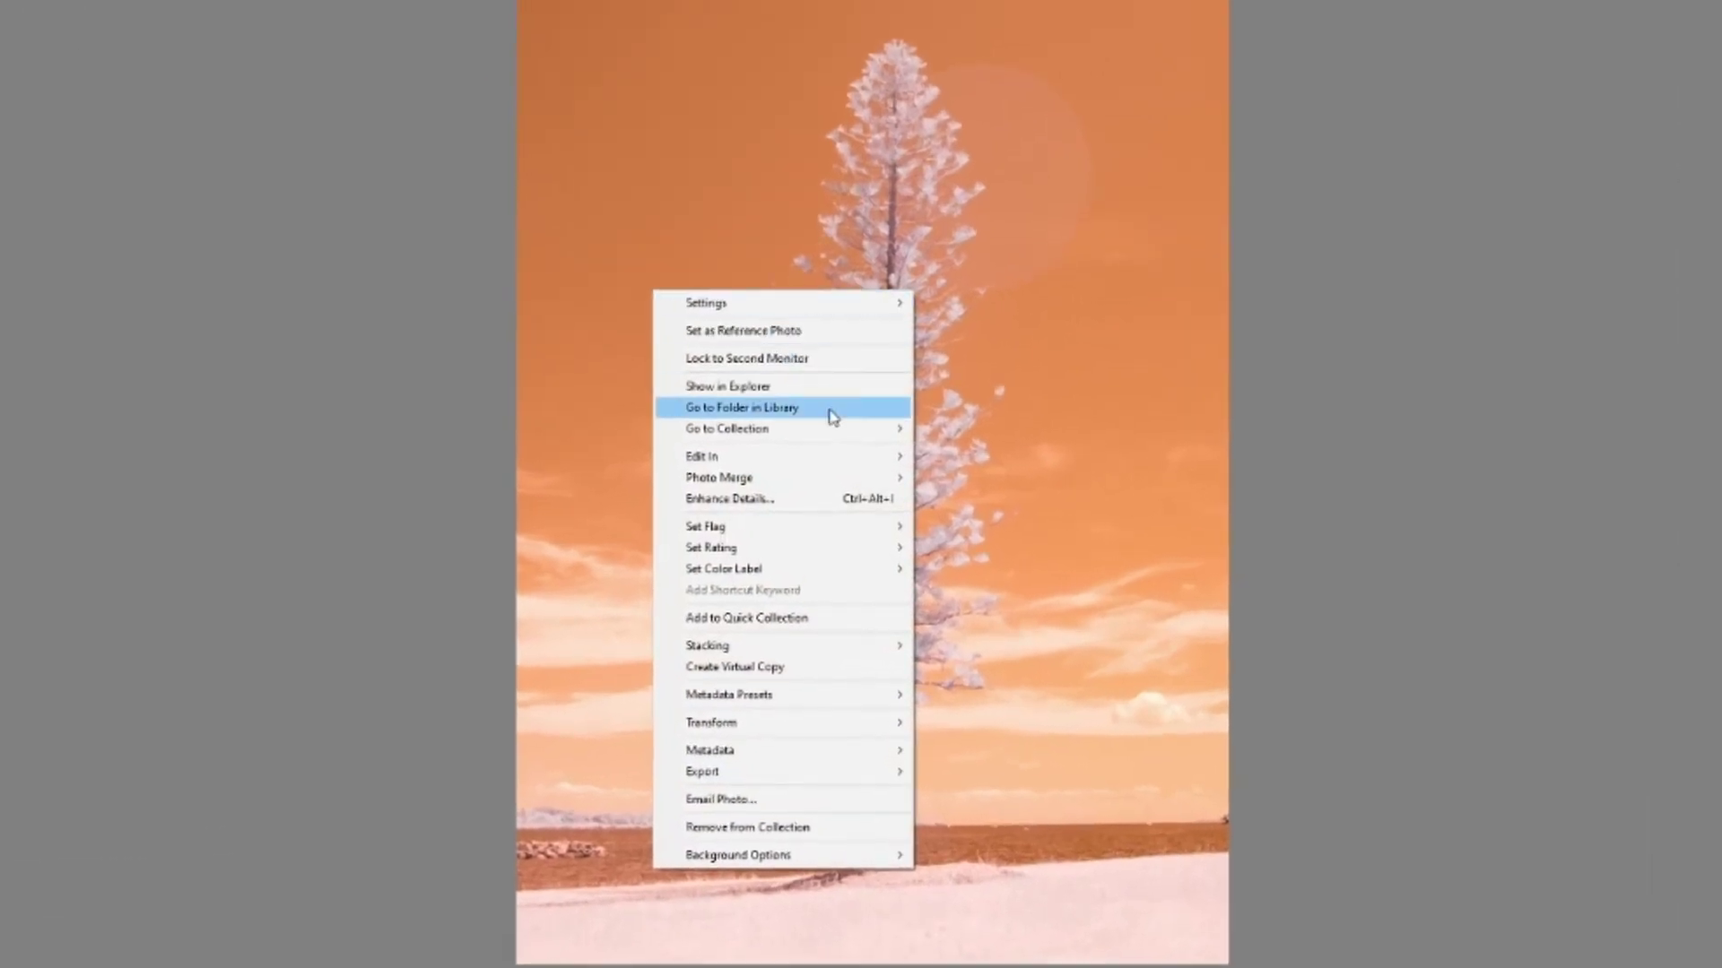
mouse_move(839, 462)
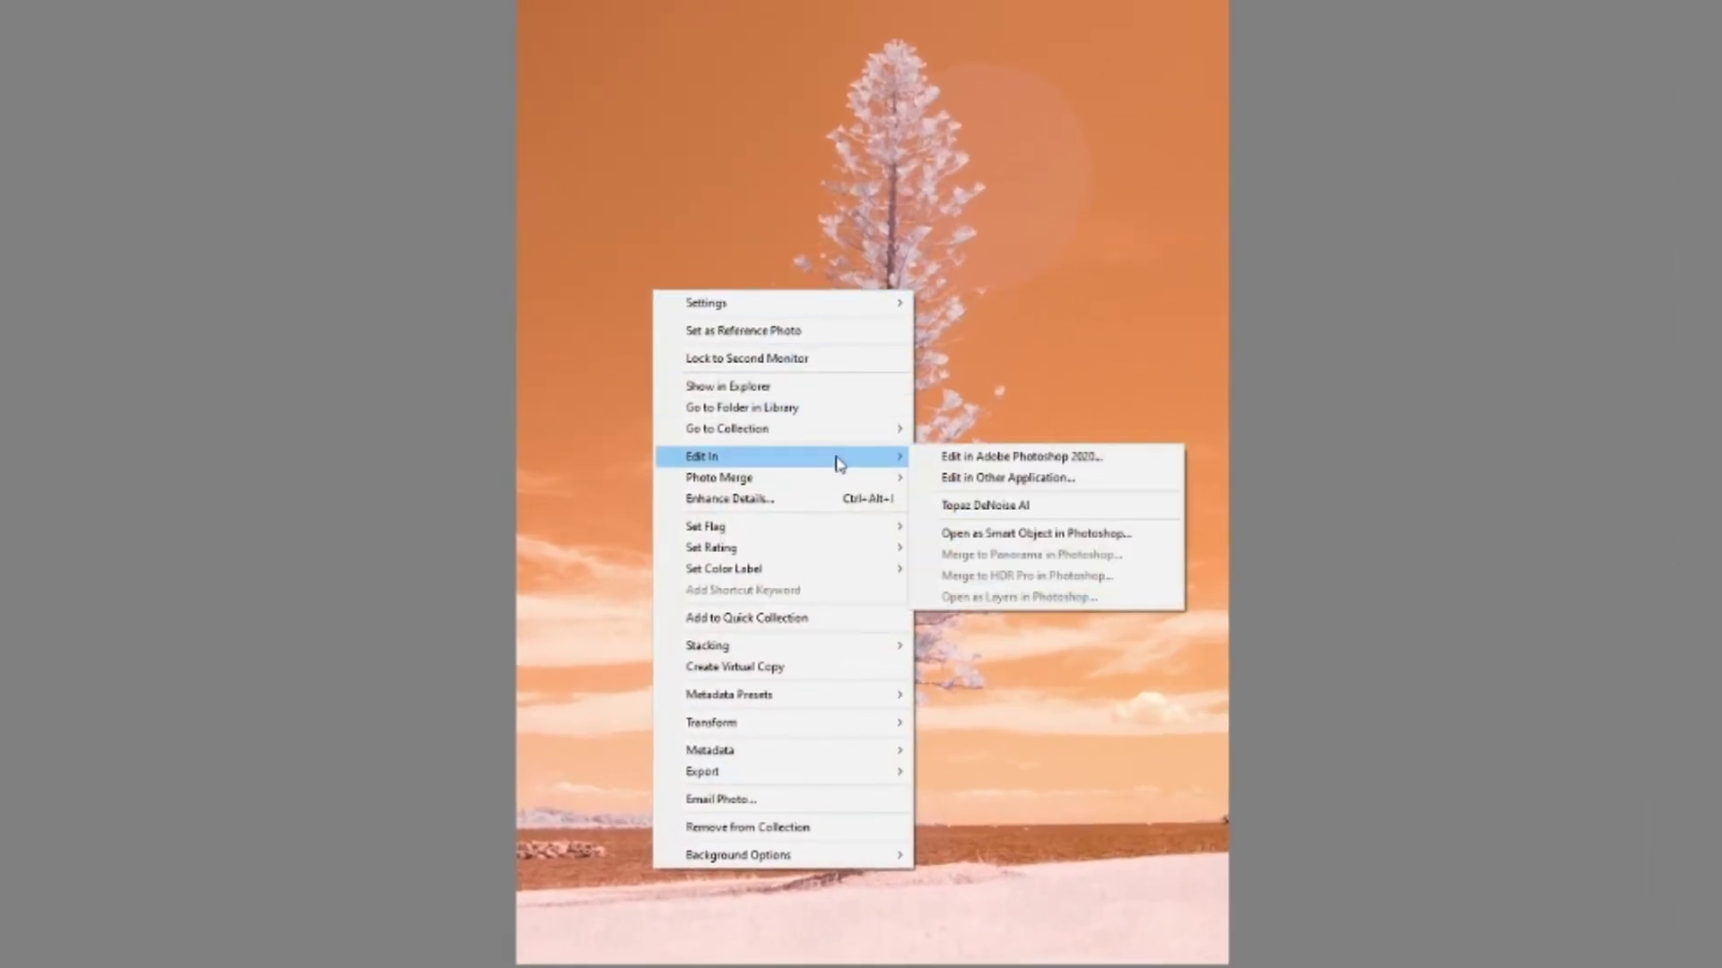
left_click(1156, 459)
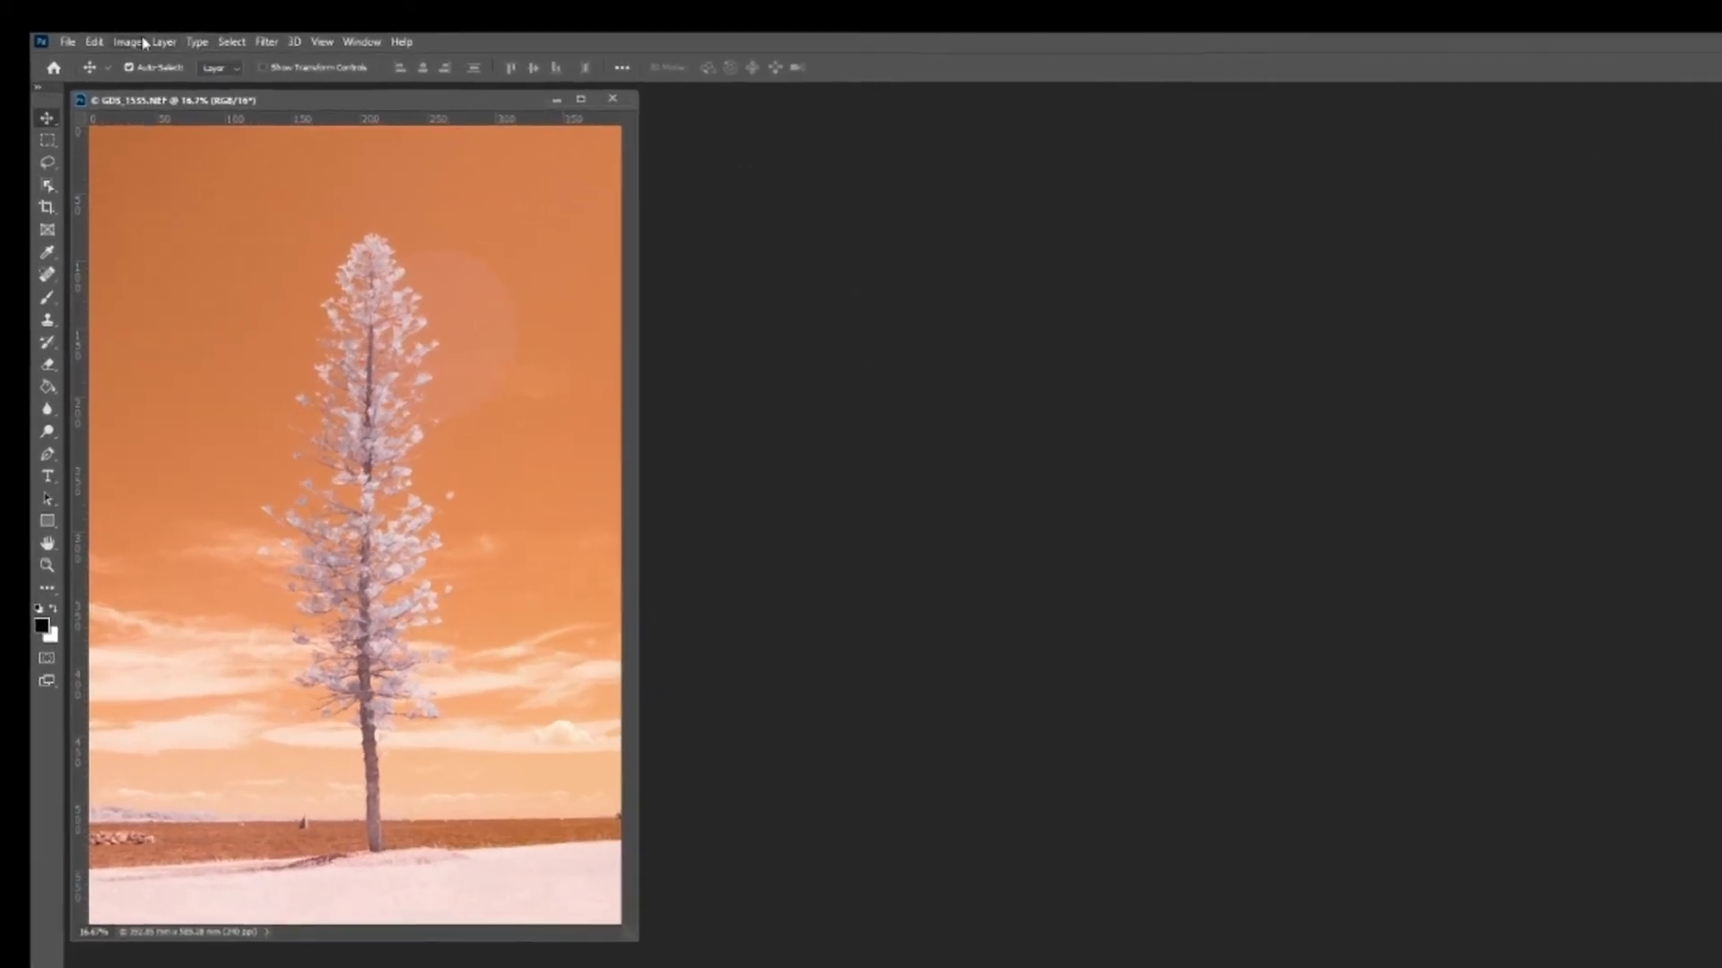
Step: Start a Channel Mixer adjustment on the tree photo and set the Red output channel to 0% red and 100% blue
left_click(94, 28)
mouse_move(152, 90)
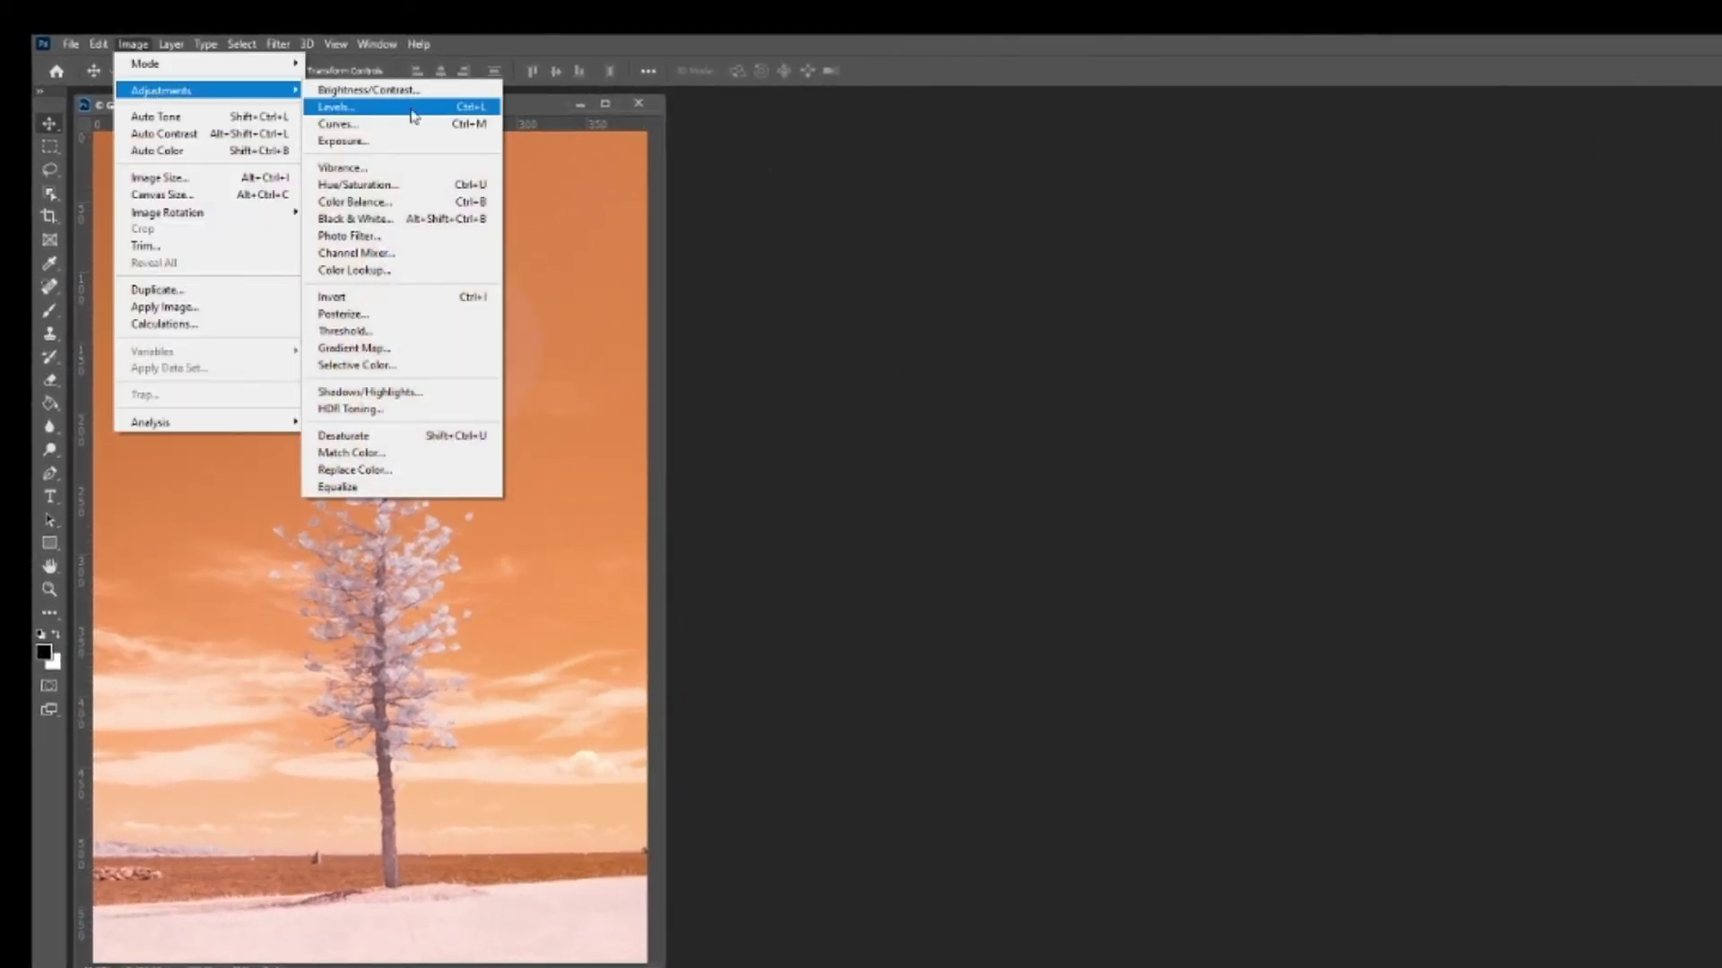
left_click(455, 260)
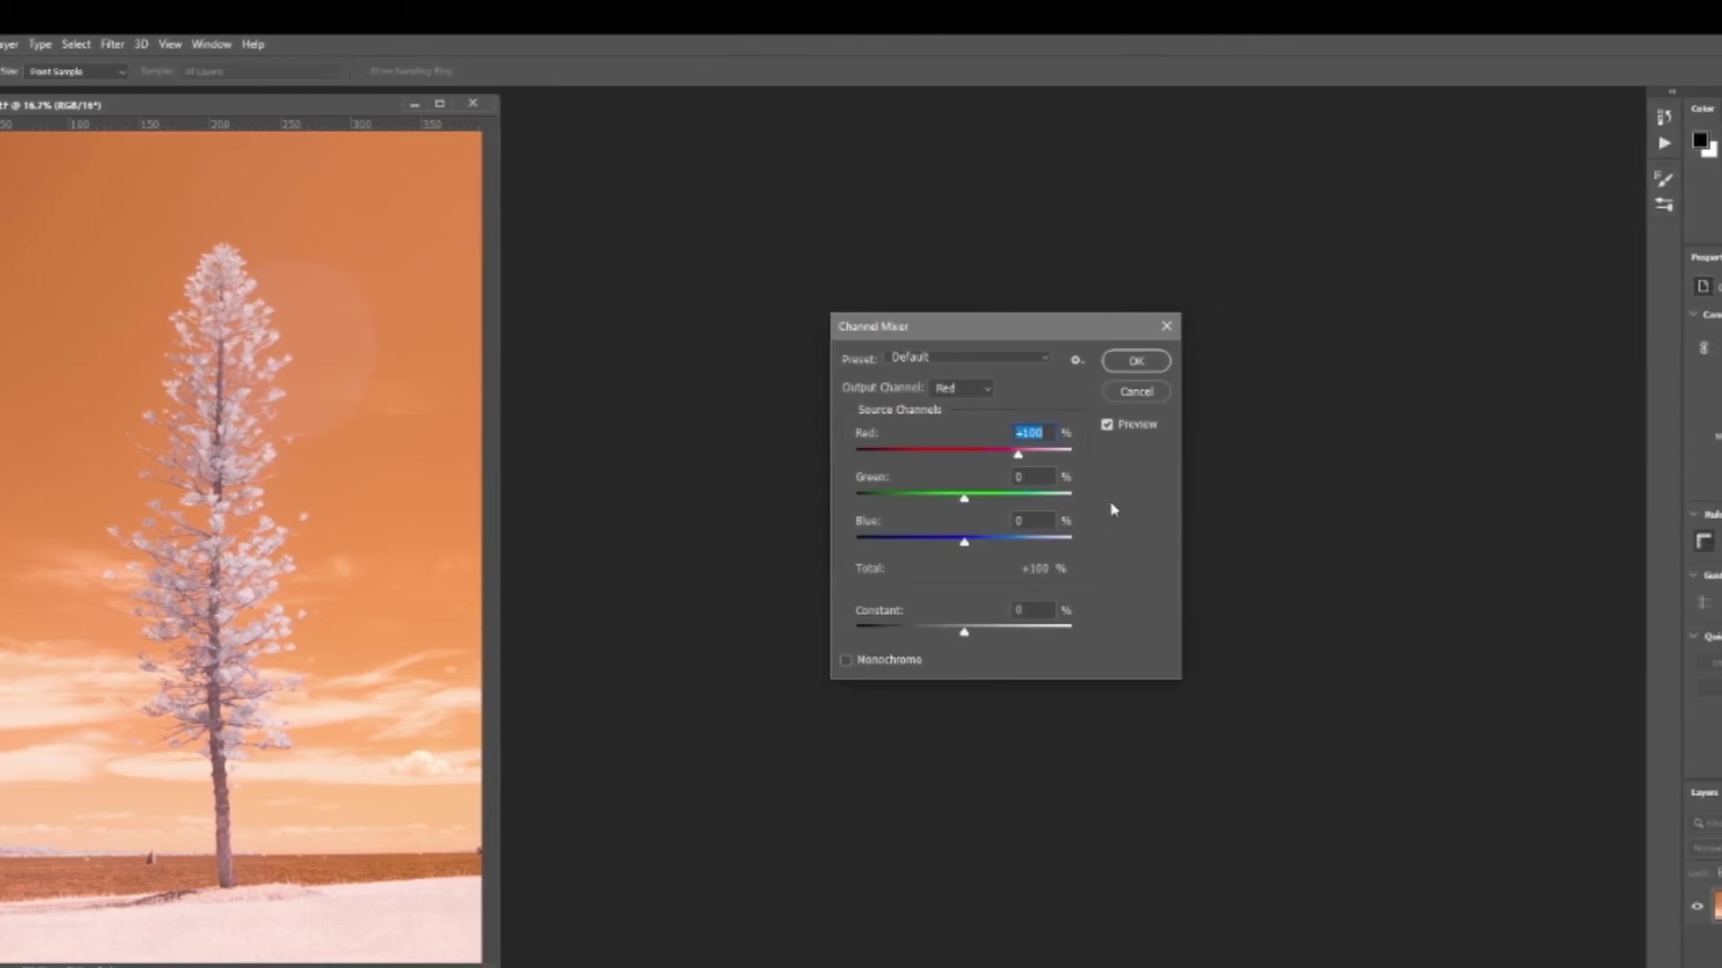
type("0")
type("1")
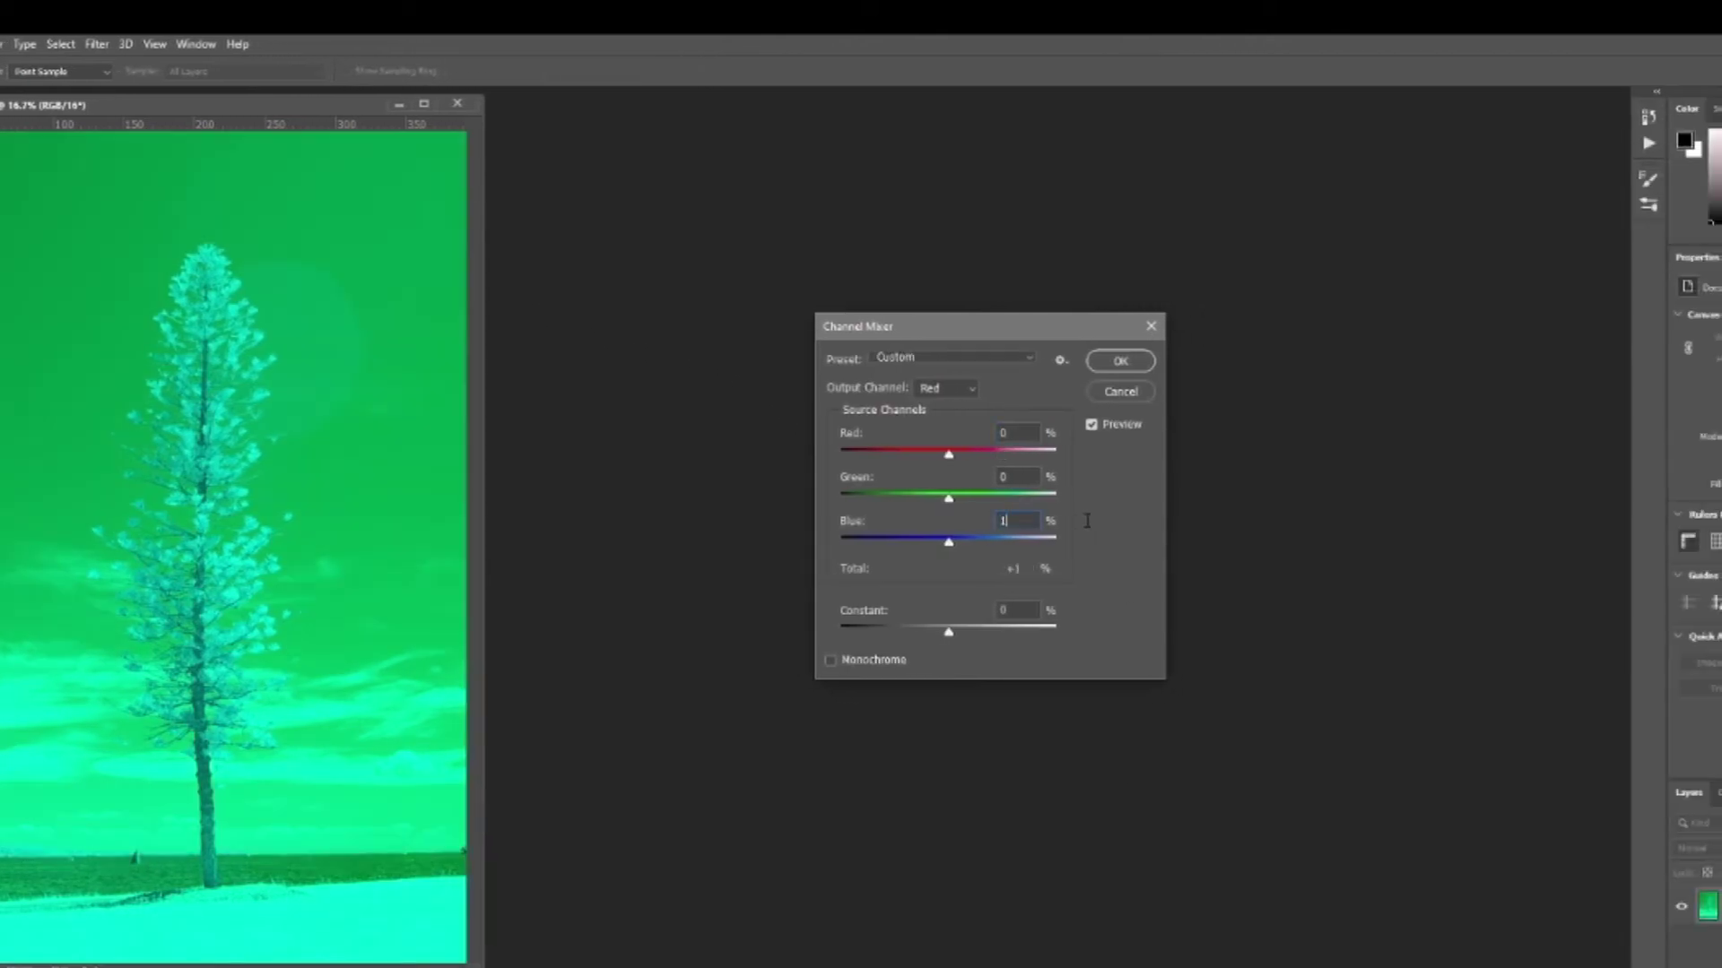
type("00")
Step: Set the Blue output channel to 100% red and 0% blue, and apply the channel mix
left_click(962, 391)
left_click(970, 438)
type("100")
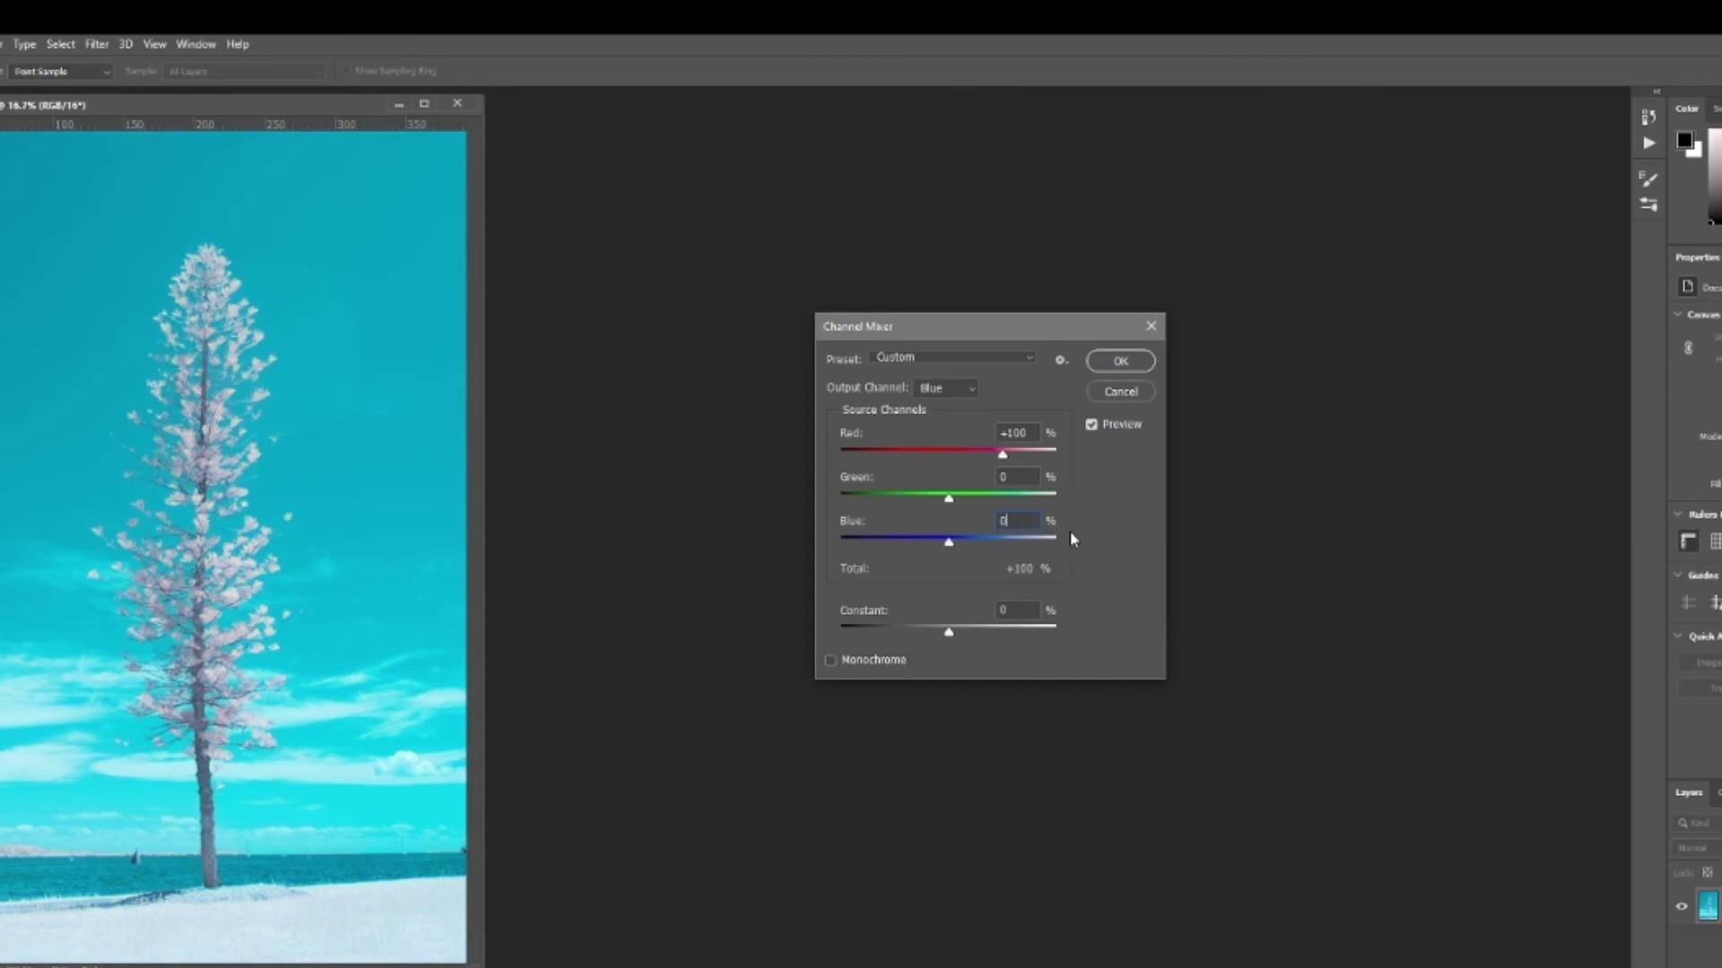
left_click(1126, 360)
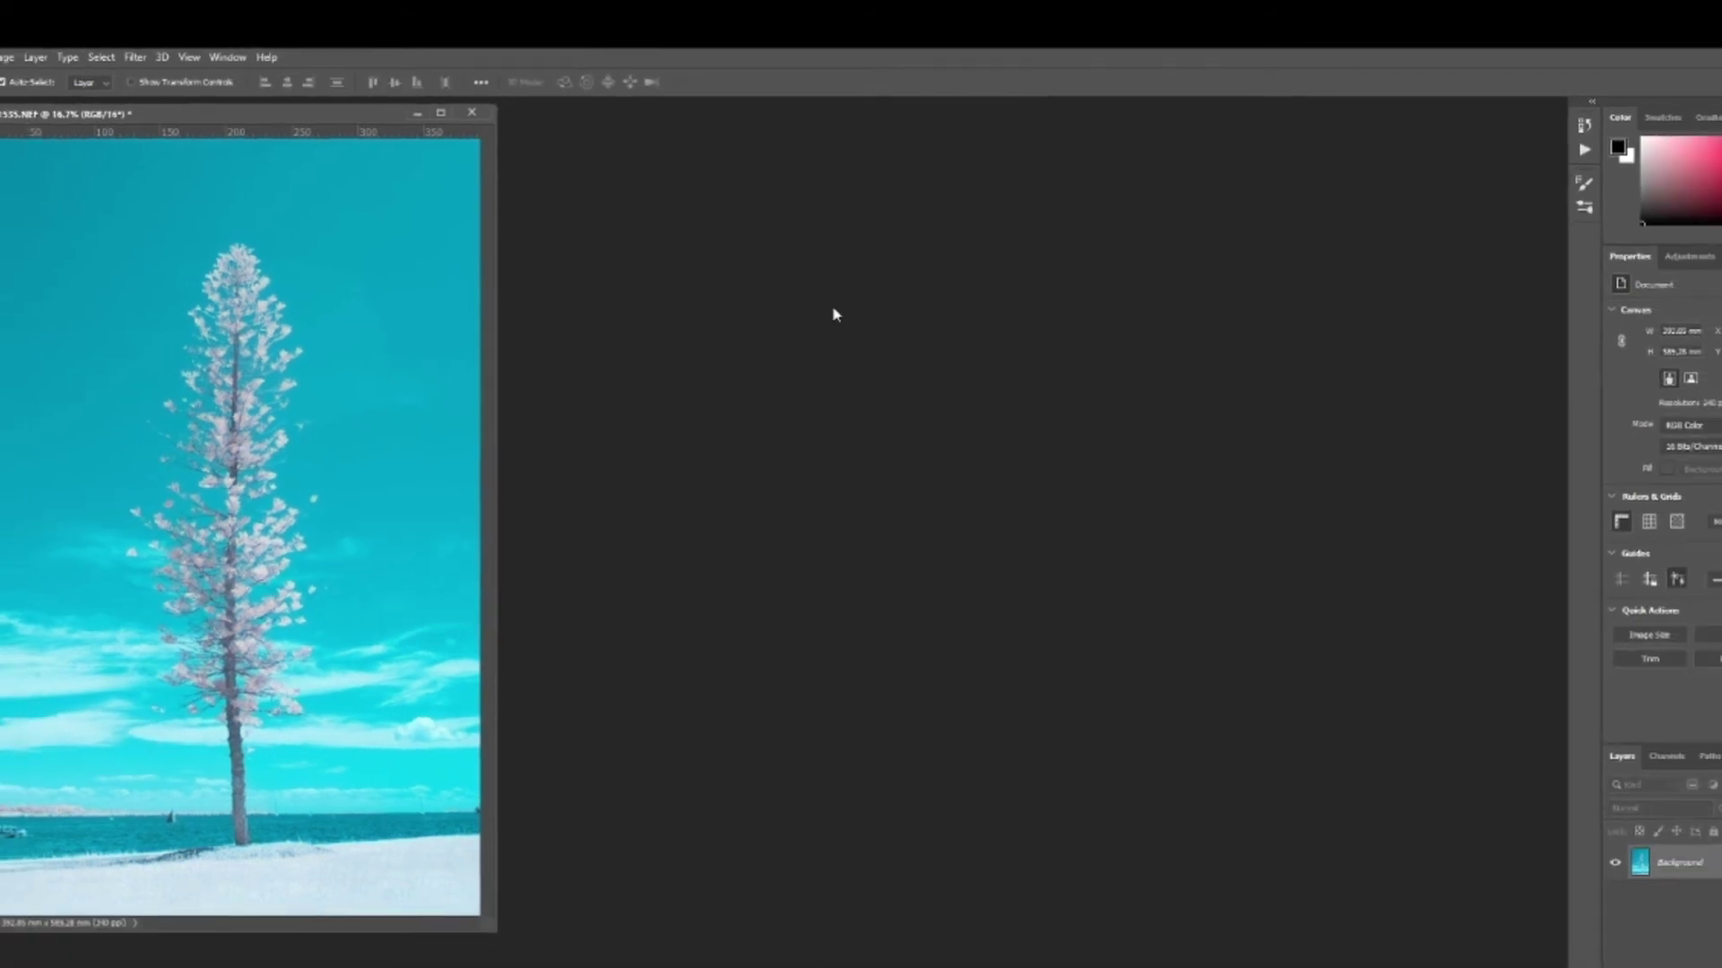
Step: Save the channel-swapped photo and return to Lightroom Classic
left_click(1, 53)
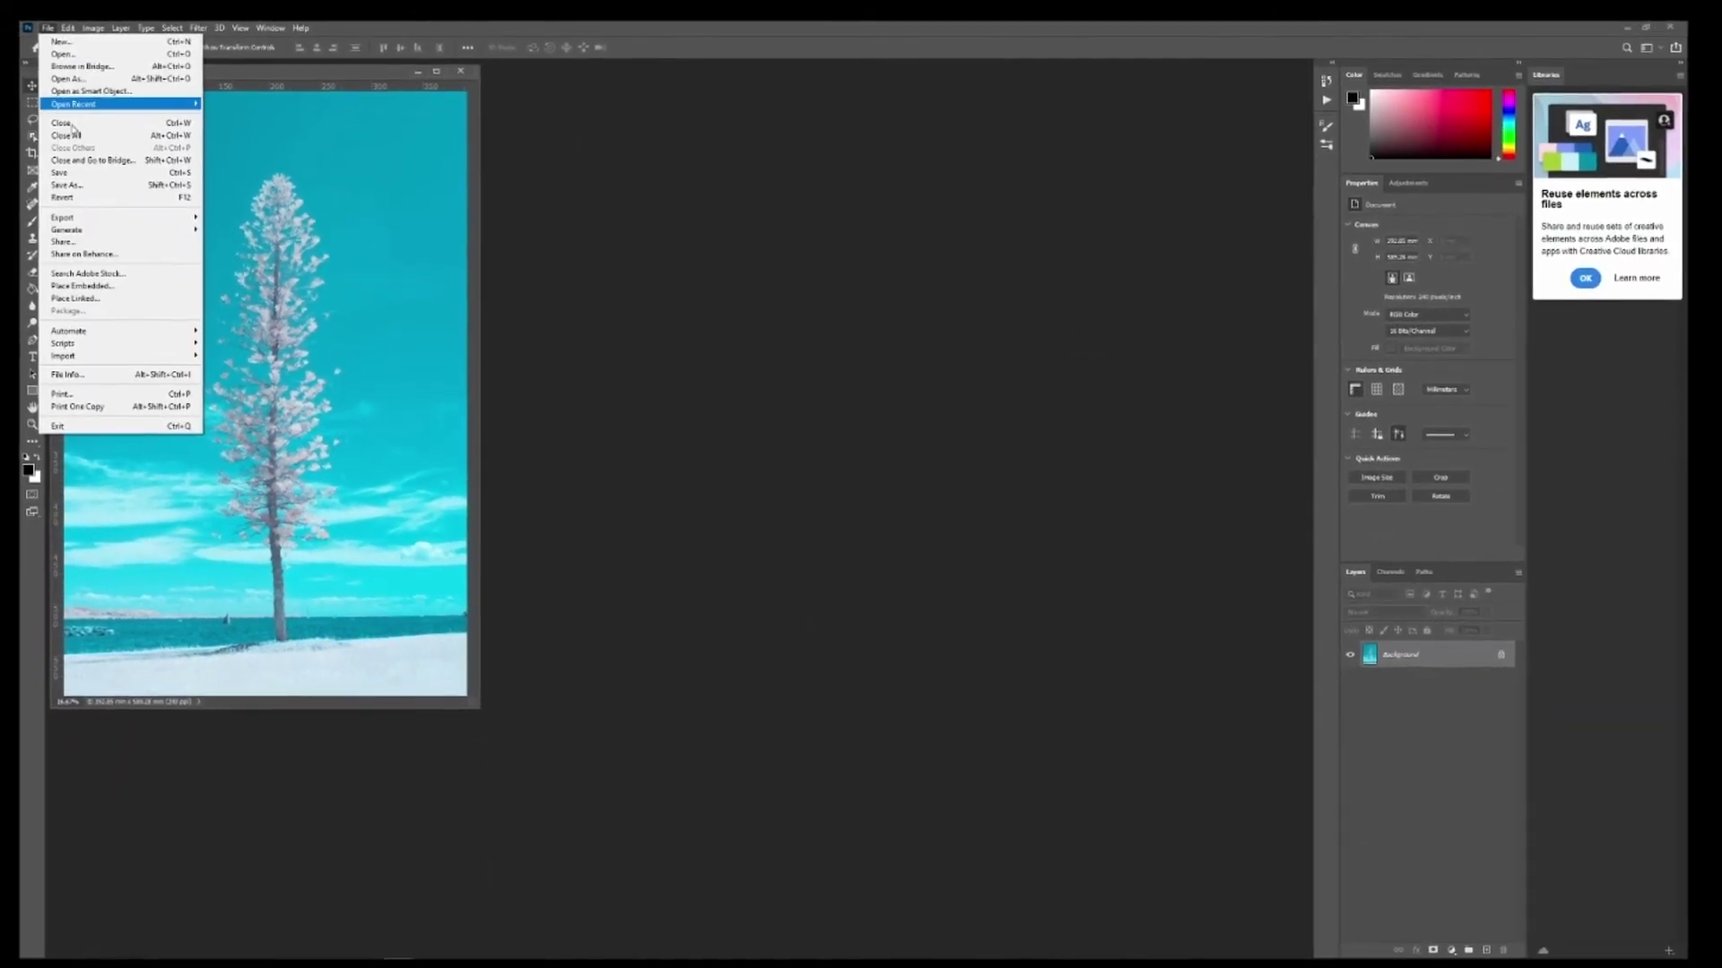
left_click(79, 174)
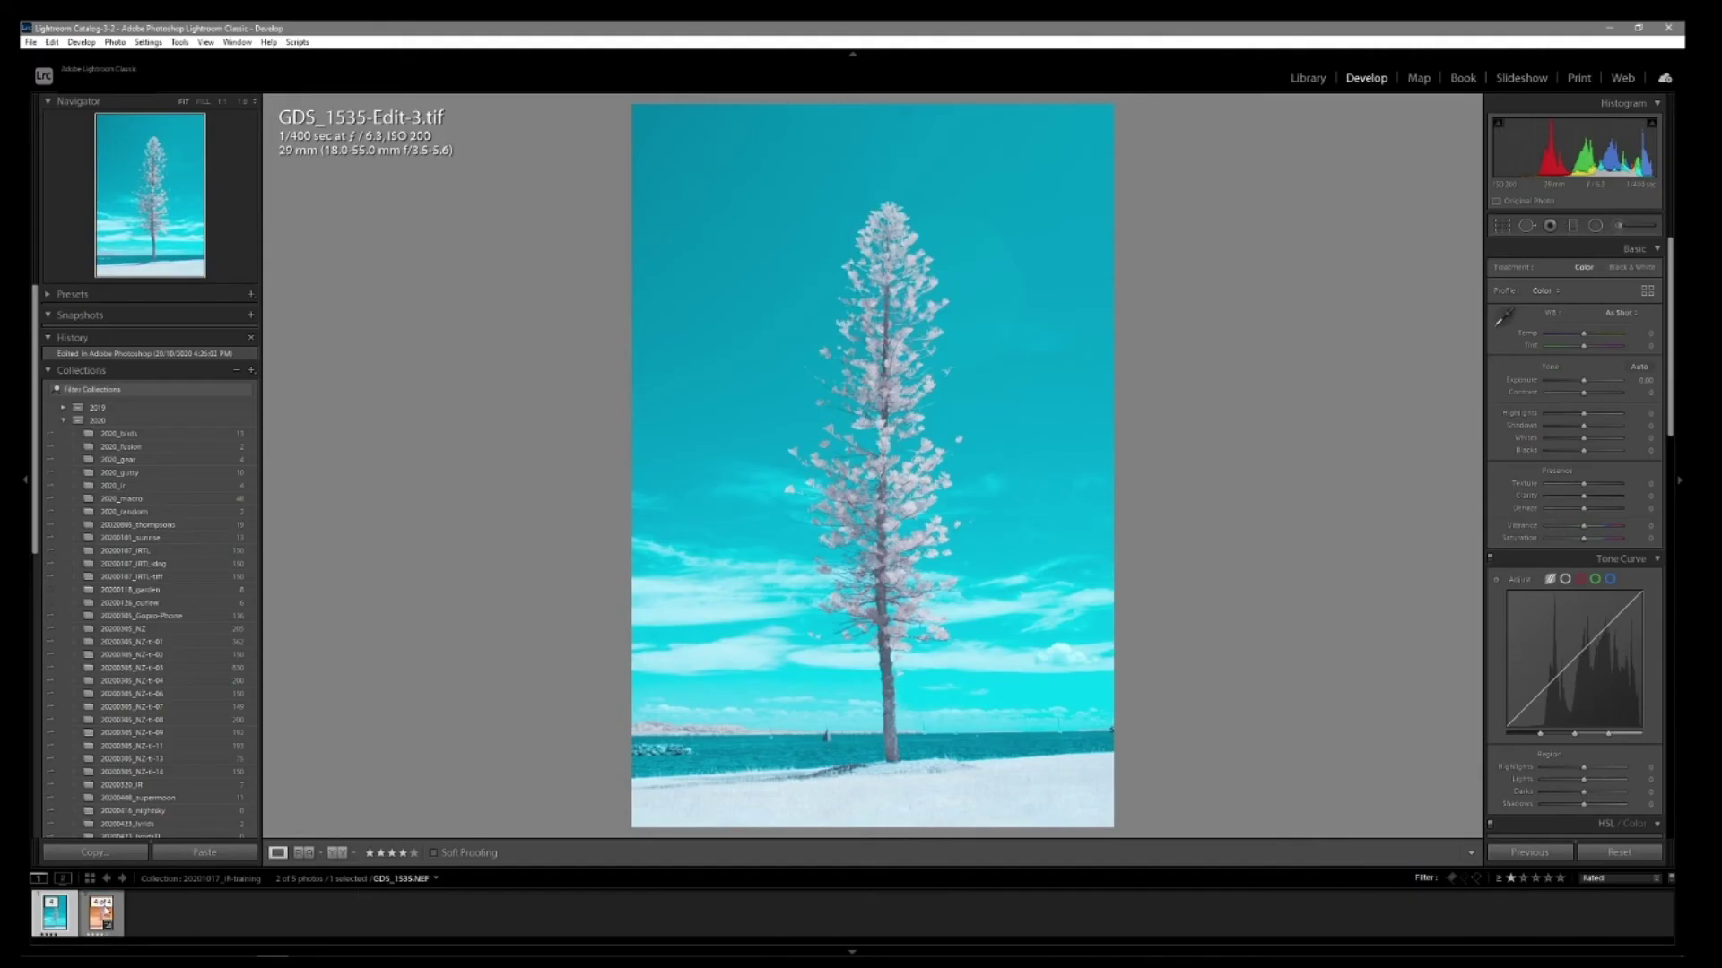
Step: Compare the original GDS_1535.NEF with the channel-swapped GDS_1535-Edit-3.tif, ending on the edited TIFF
left_click(97, 916)
left_click(53, 924)
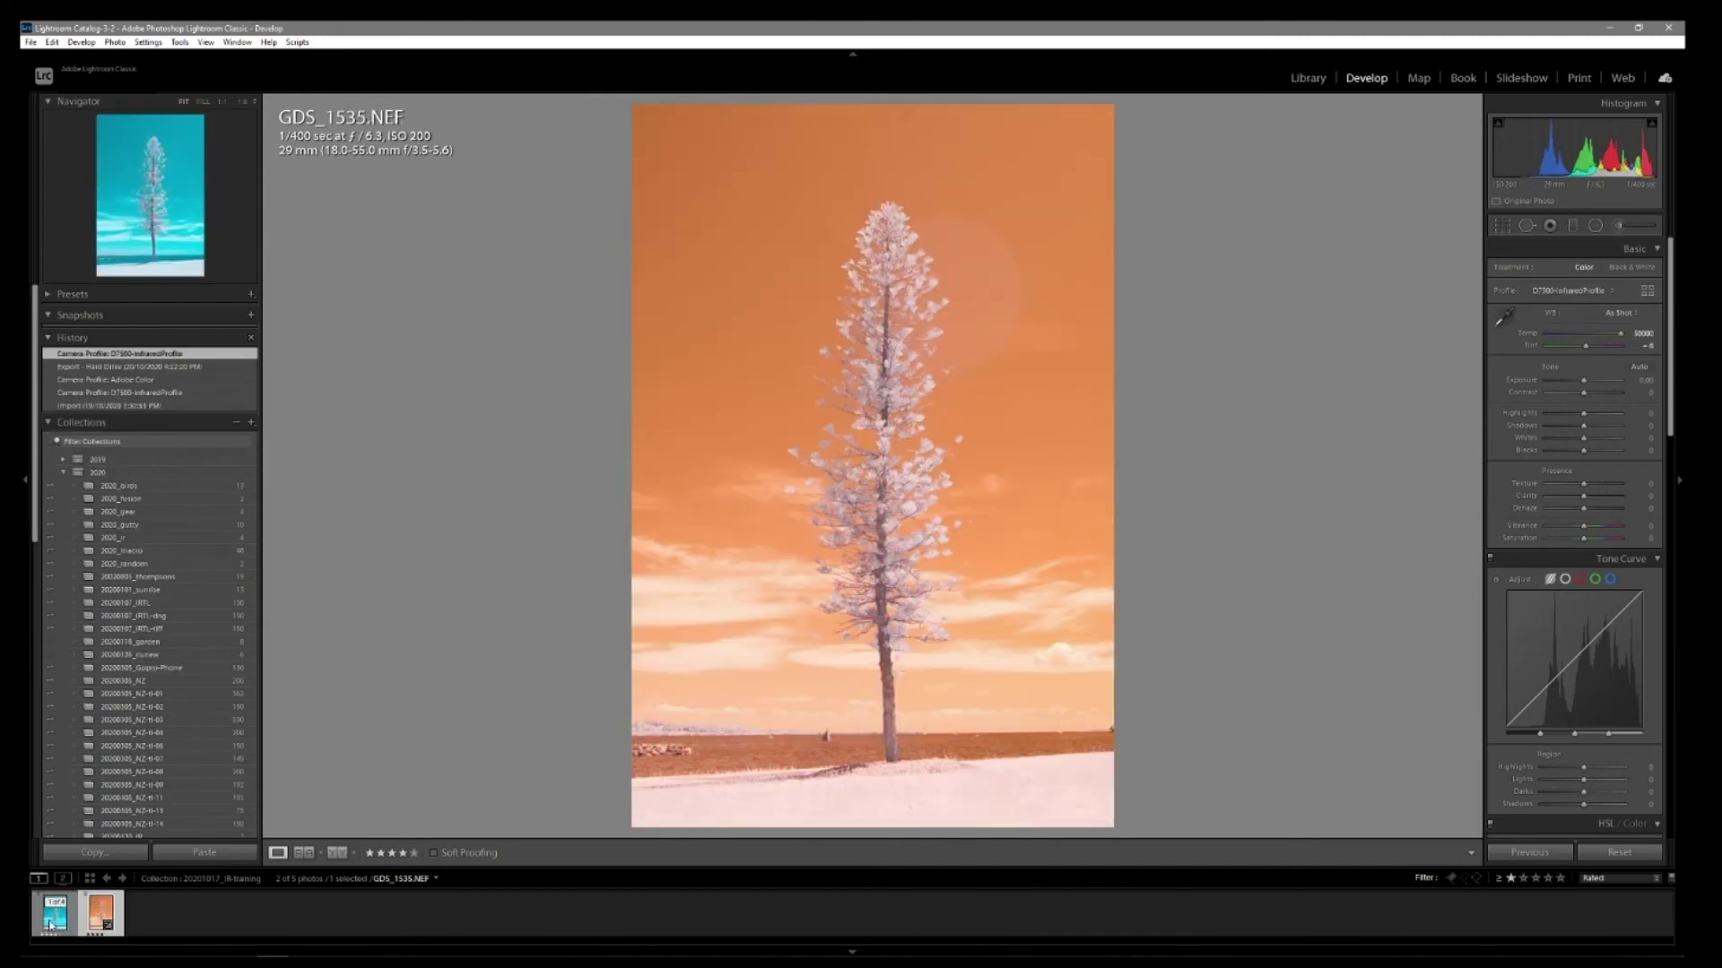
left_click(101, 924)
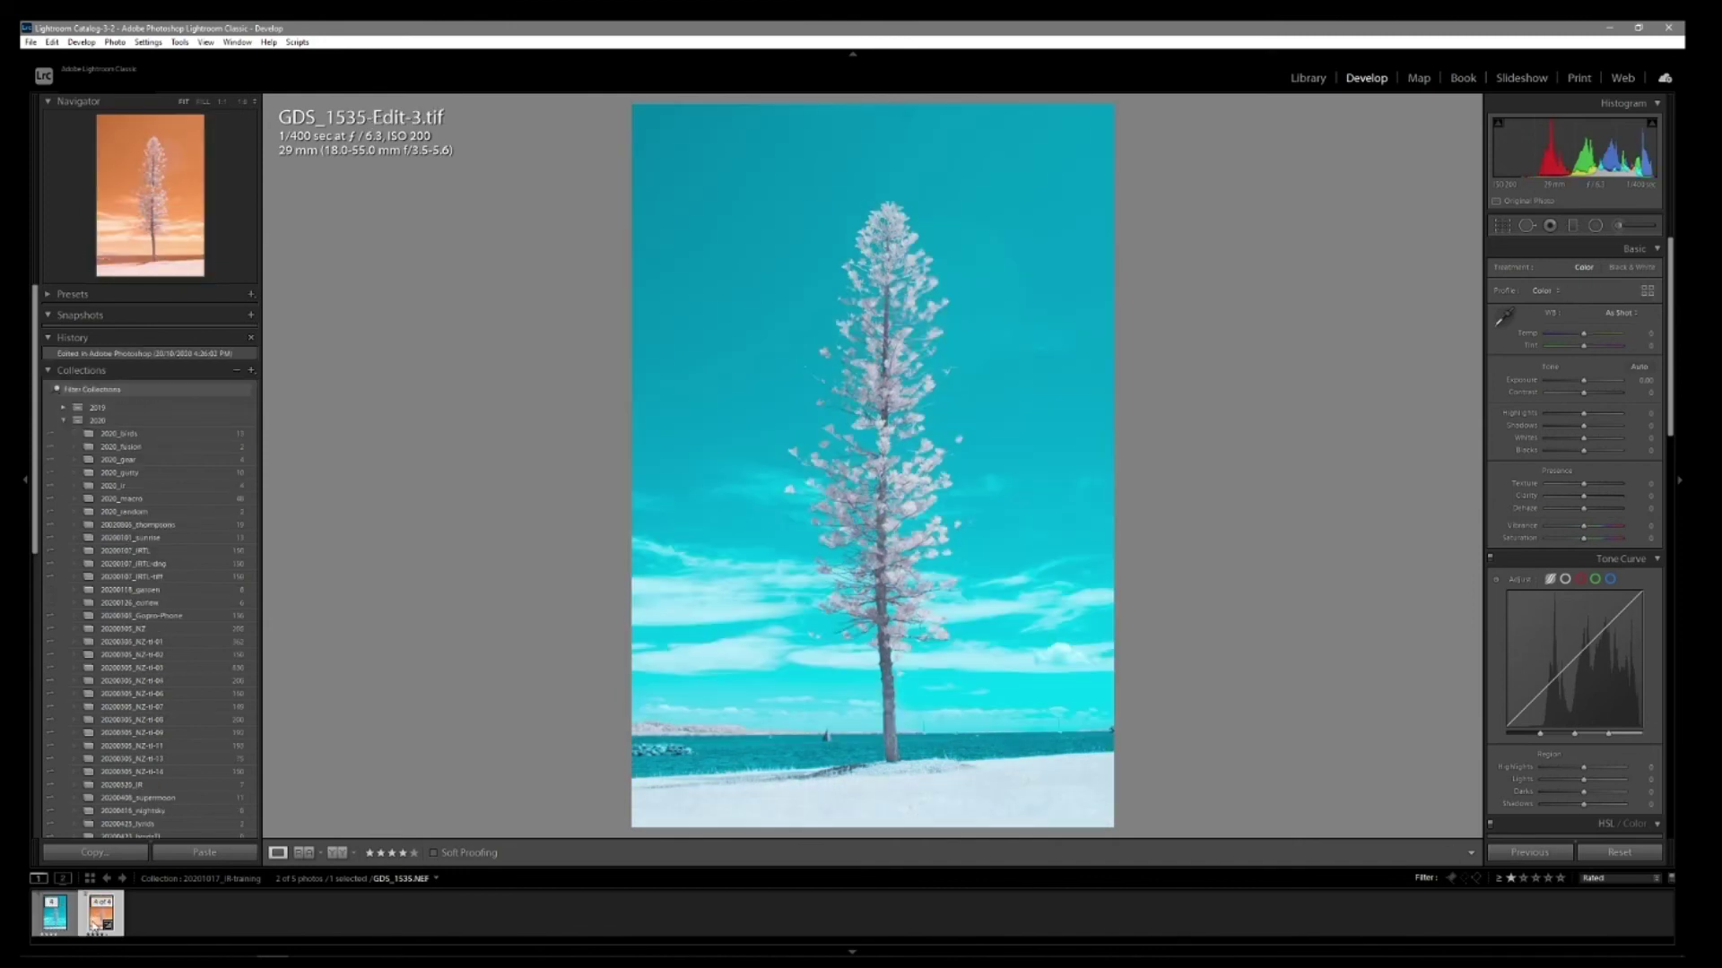
left_click(54, 915)
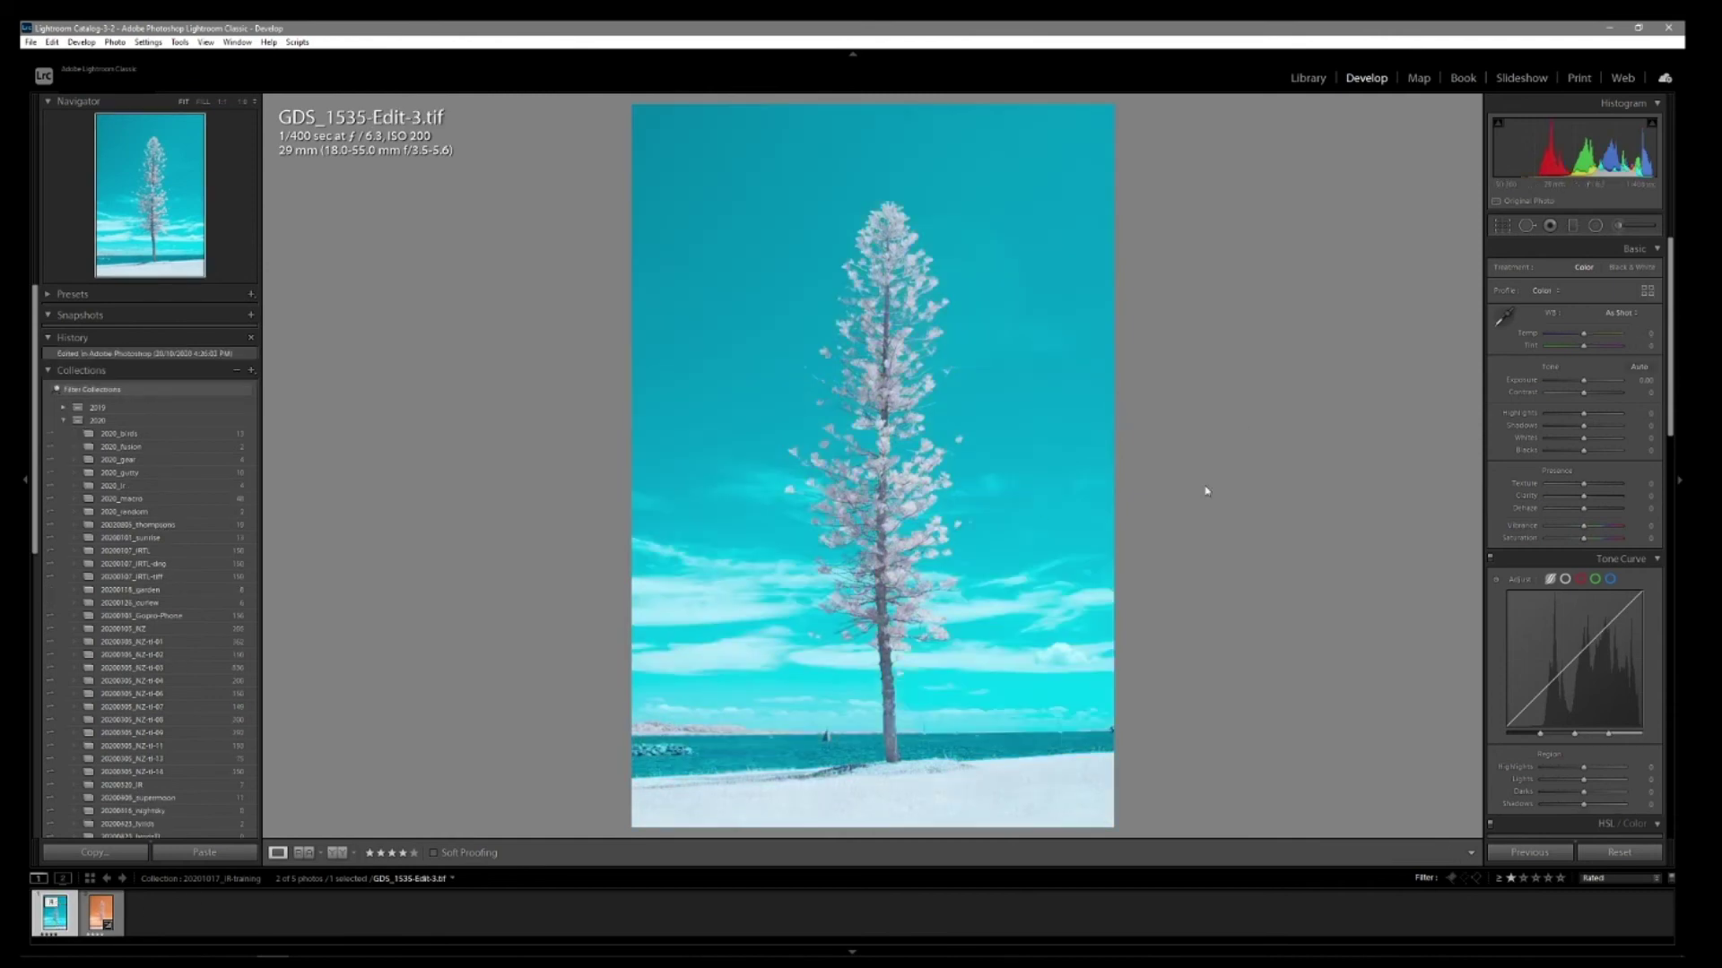
Step: Adjust the edited TIFF's white balance by sampling the tree as neutral and raising Temp to about +21 and Tint to +65
left_click(1502, 317)
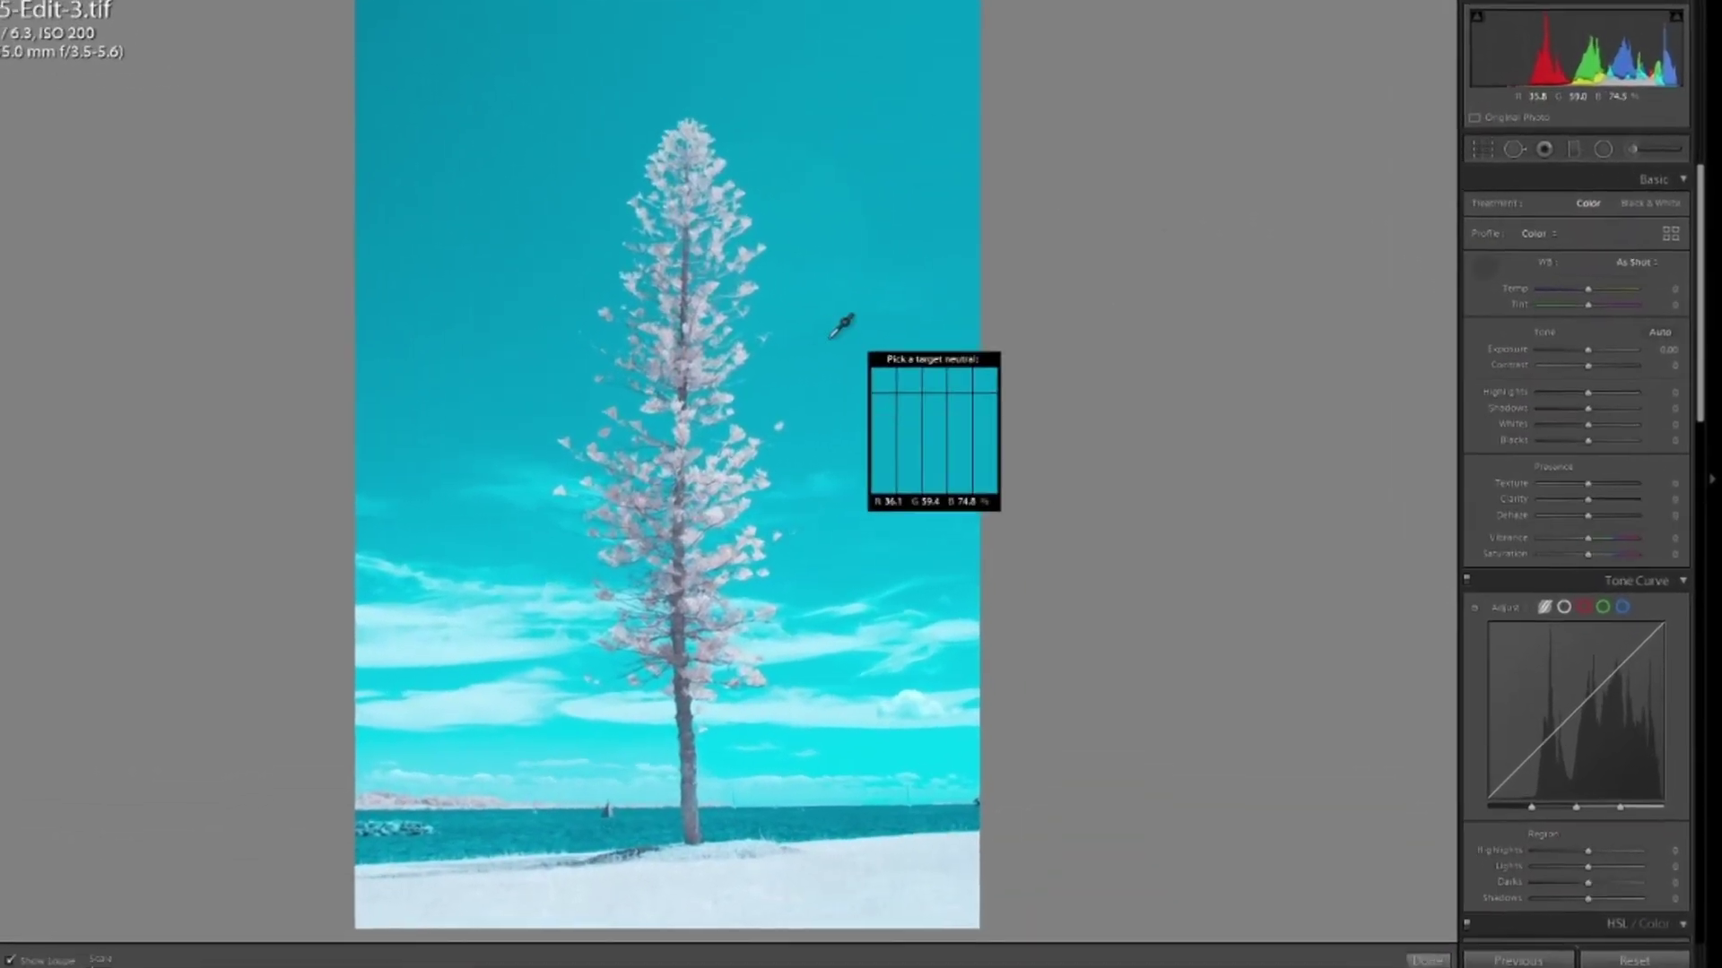
left_click(673, 334)
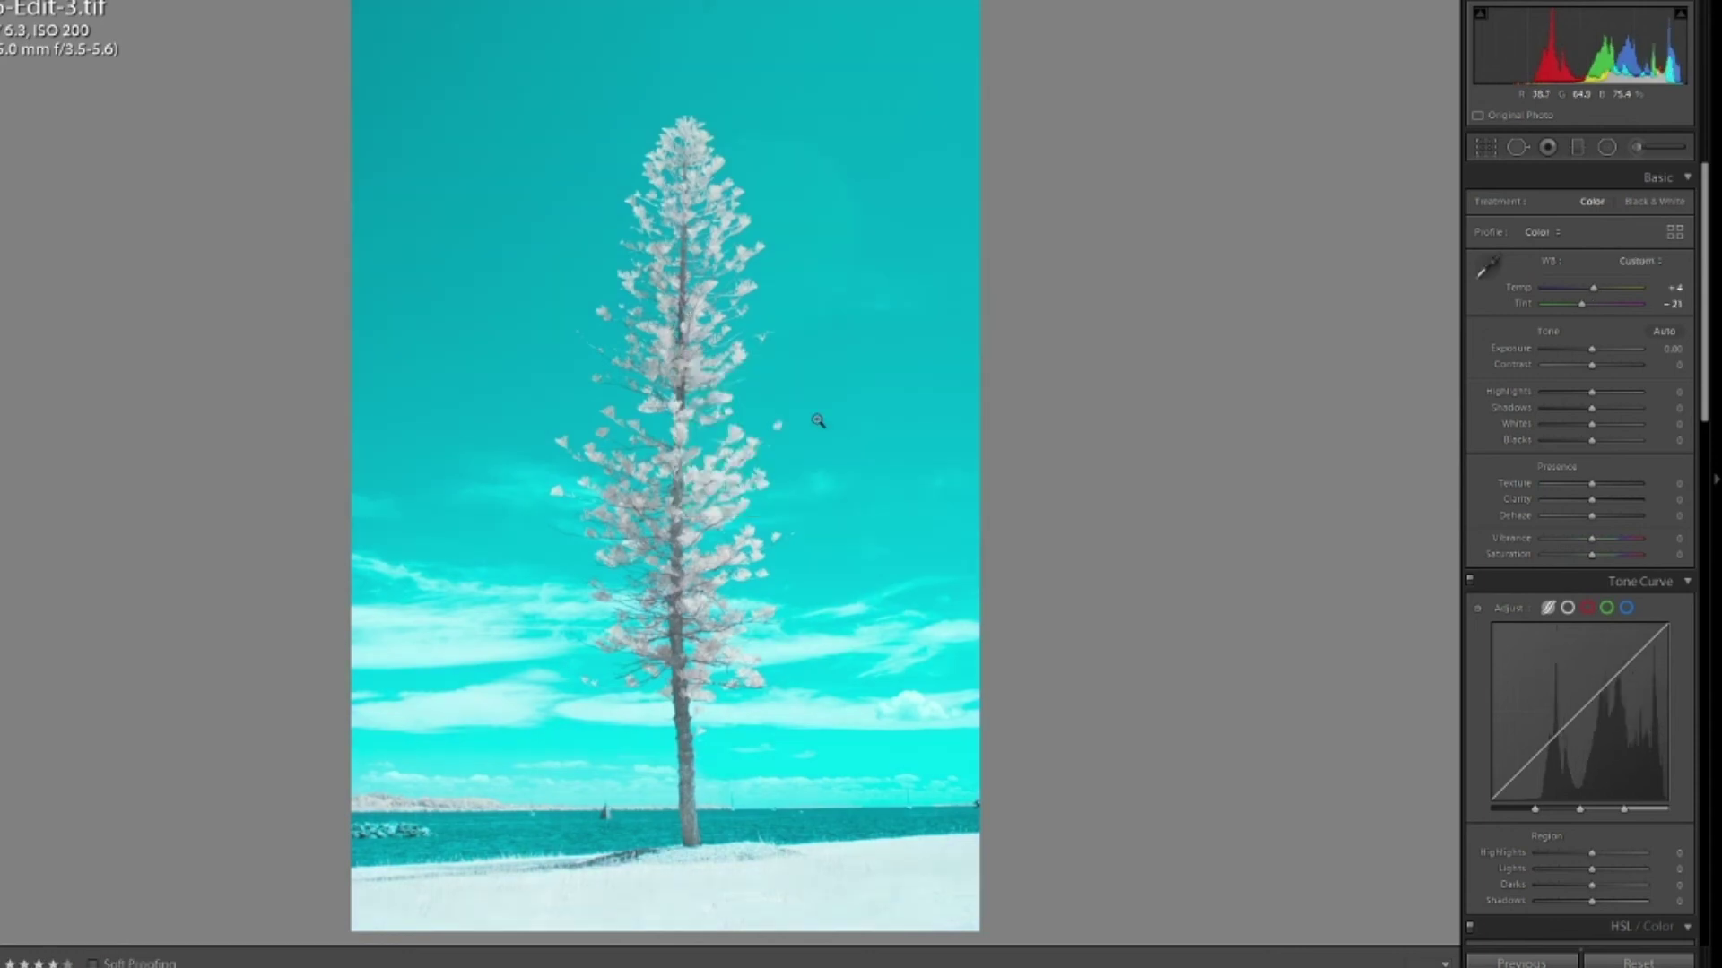
left_click_drag(1595, 295, 1617, 305)
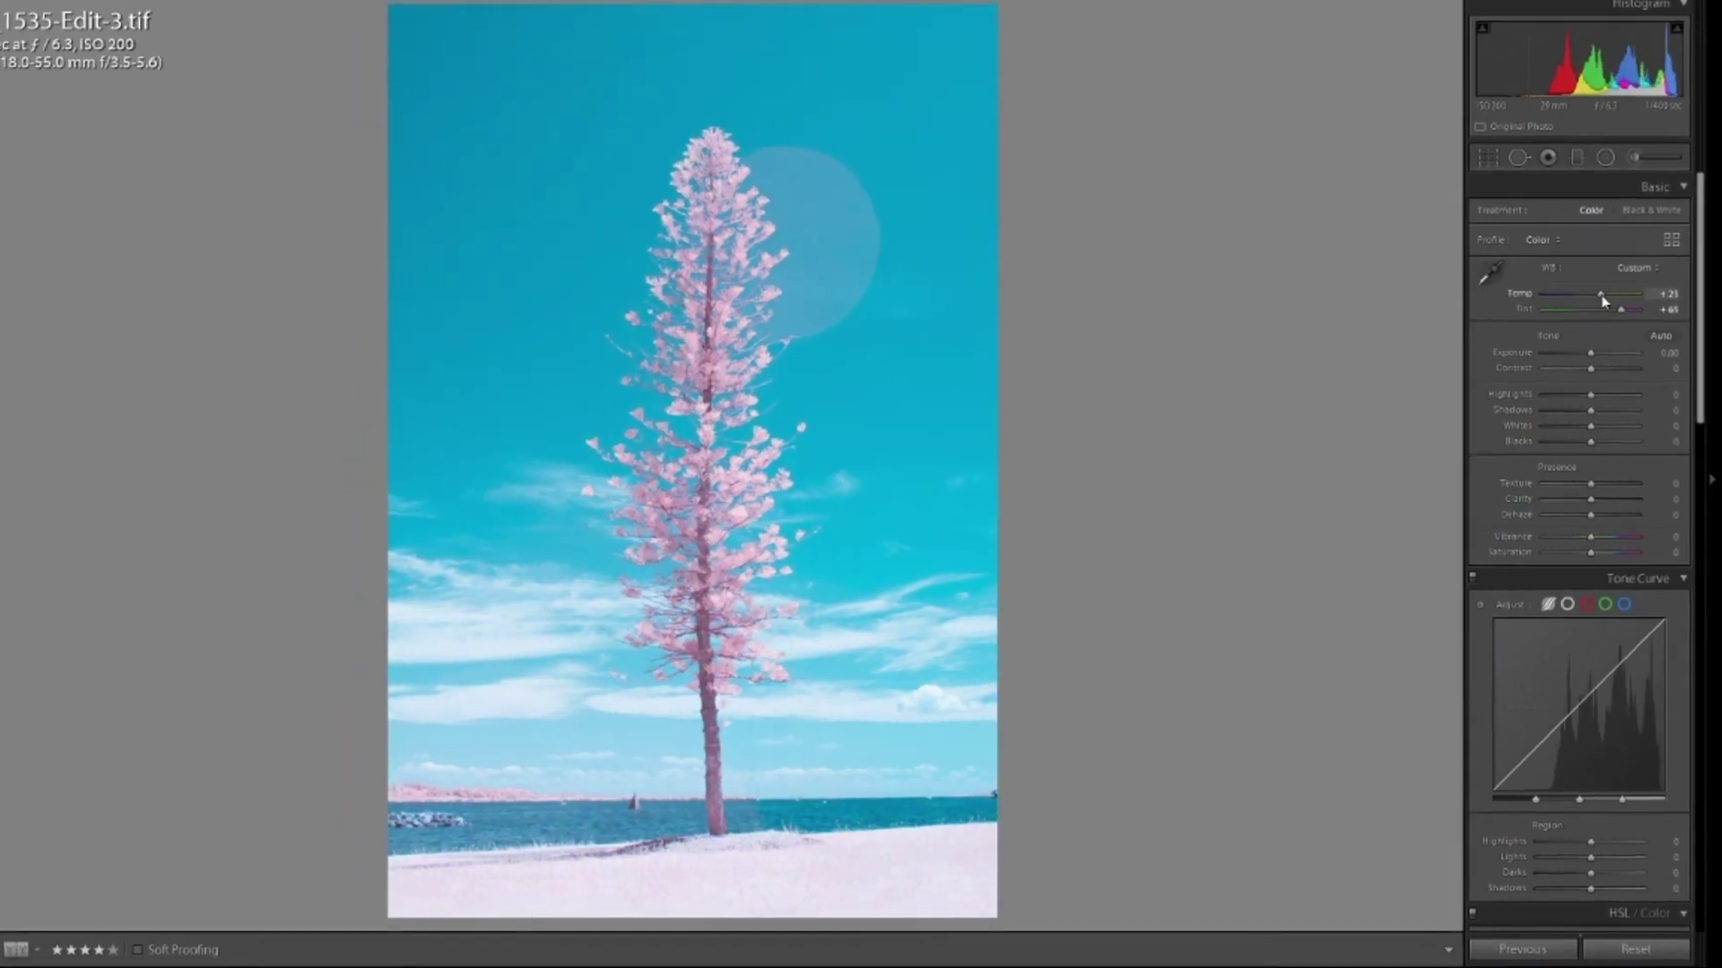